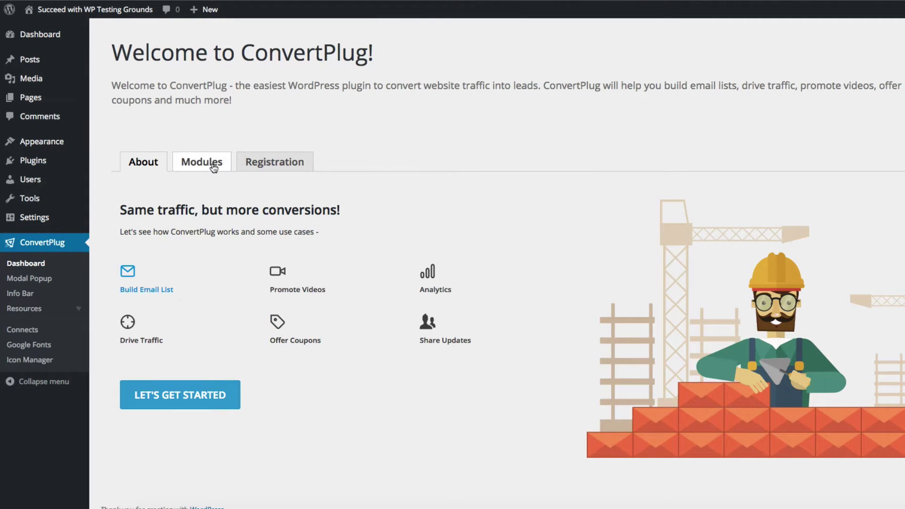
Open the Modules tab to view the Modal Popup and Info Bar on/off switches
click(214, 168)
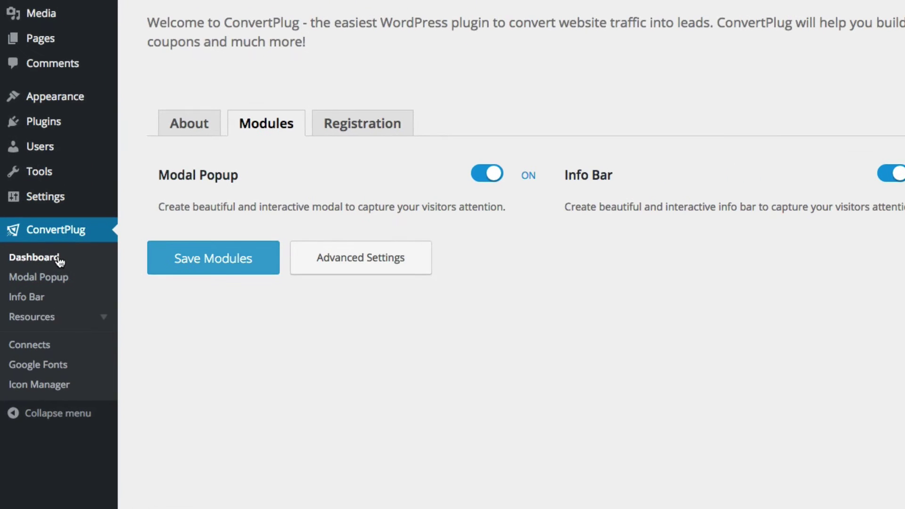
Create a new Connects campaign named 'MailChimp Newsletter'
click(61, 277)
click(29, 346)
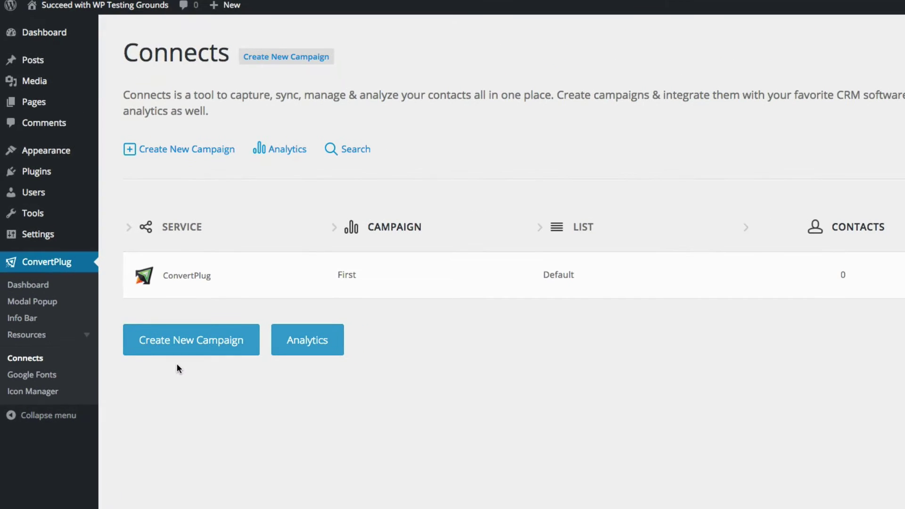
click(203, 346)
text(Mailc)
key(BackSpace)
text(Chimp)
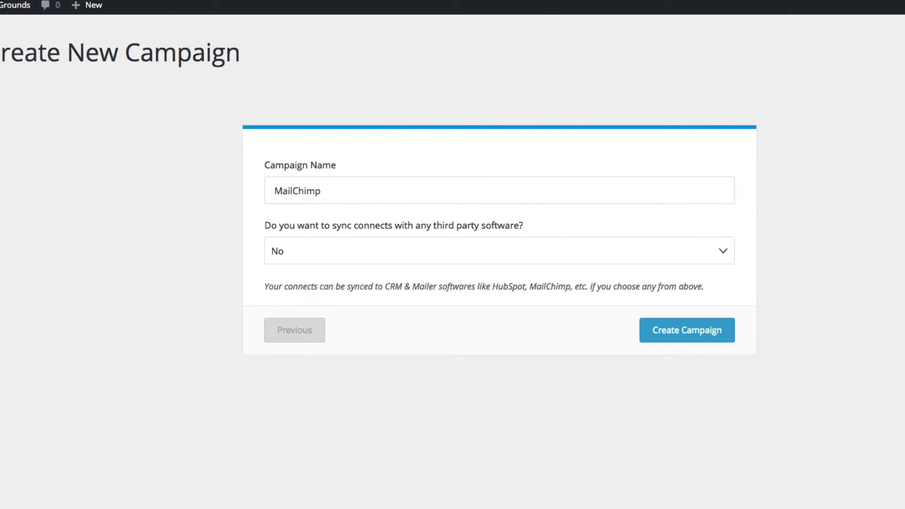
text( Newsletter)
Sync the campaign with MailChimp, reach the API key step, then go to the Modal Designer
click(388, 261)
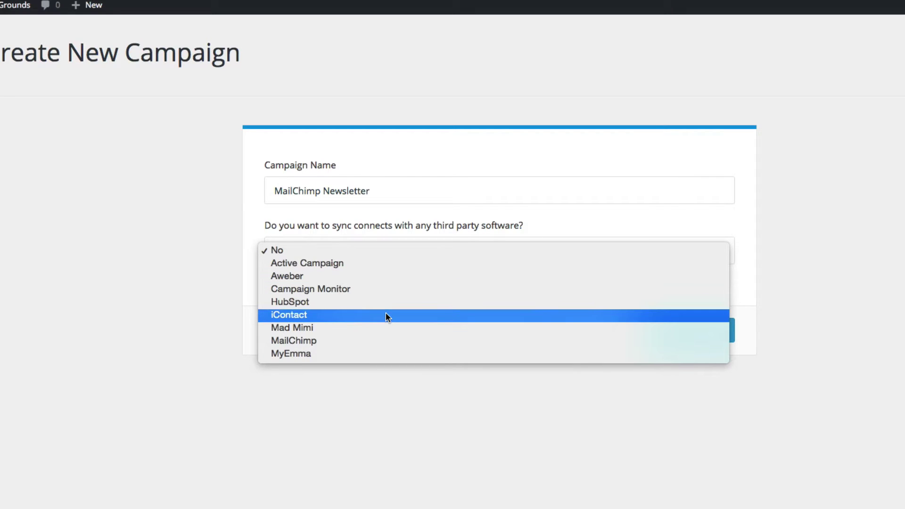
click(383, 337)
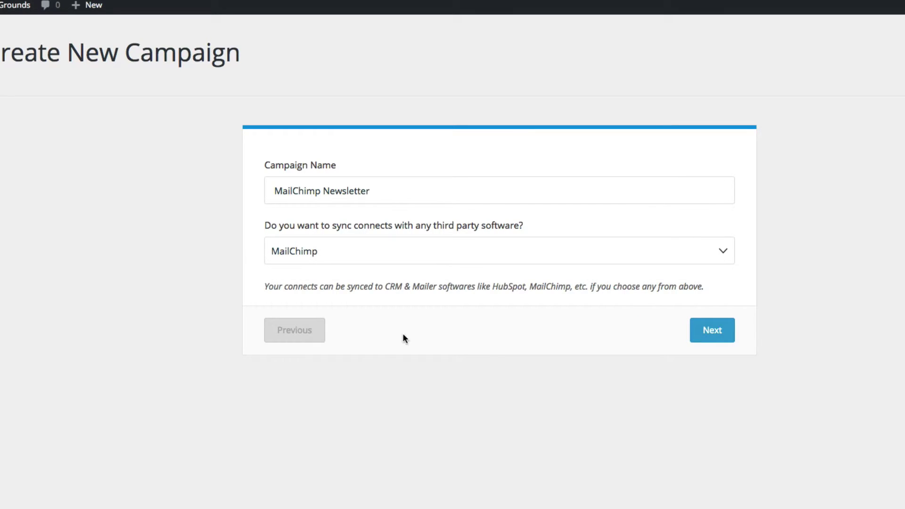
click(711, 330)
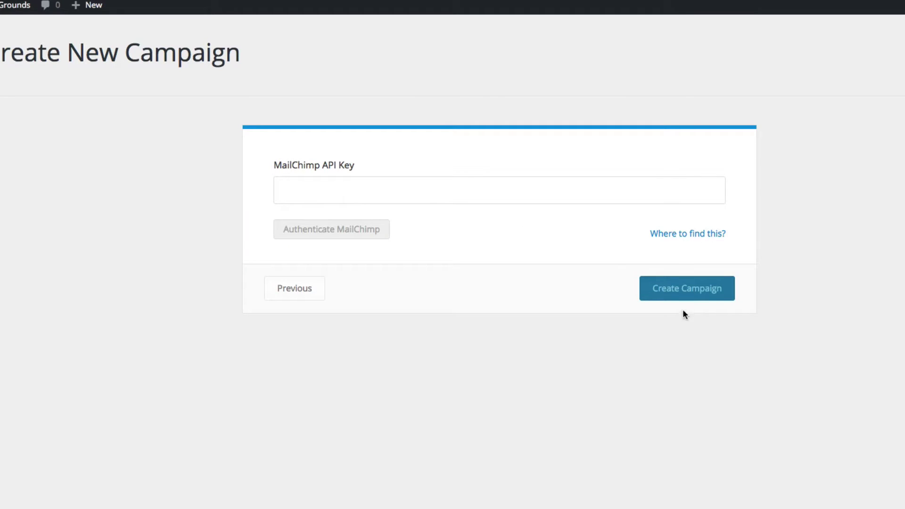
click(461, 191)
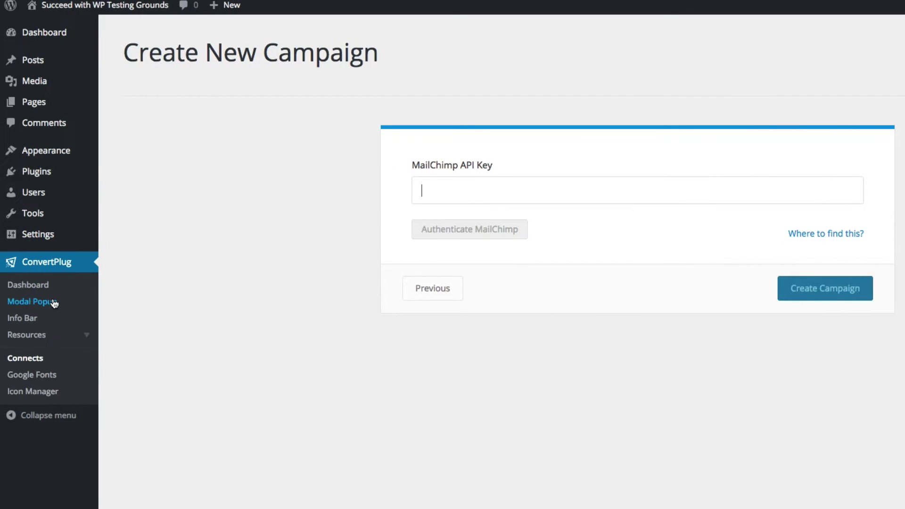
click(55, 302)
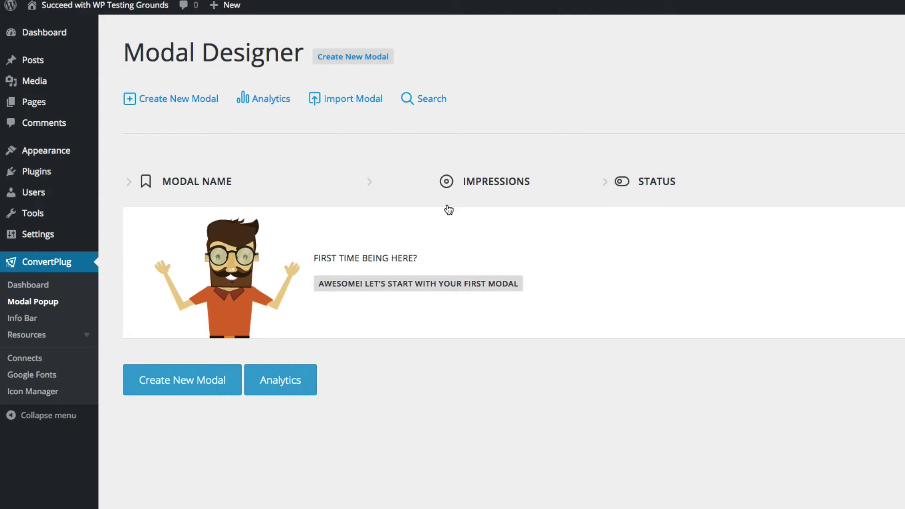
Start a new modal and browse the Exit Intent, Optins, Offers and Updates theme categories
click(200, 385)
mouse_move(244, 308)
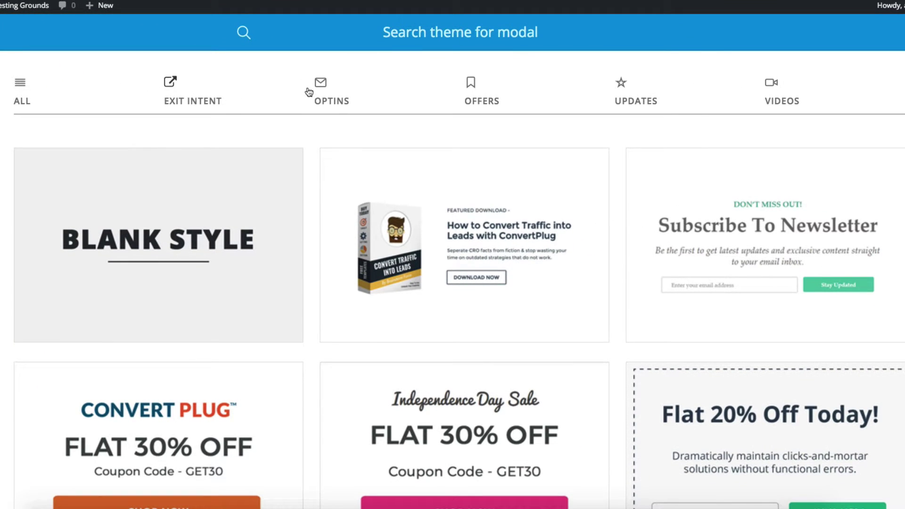
click(192, 100)
click(323, 96)
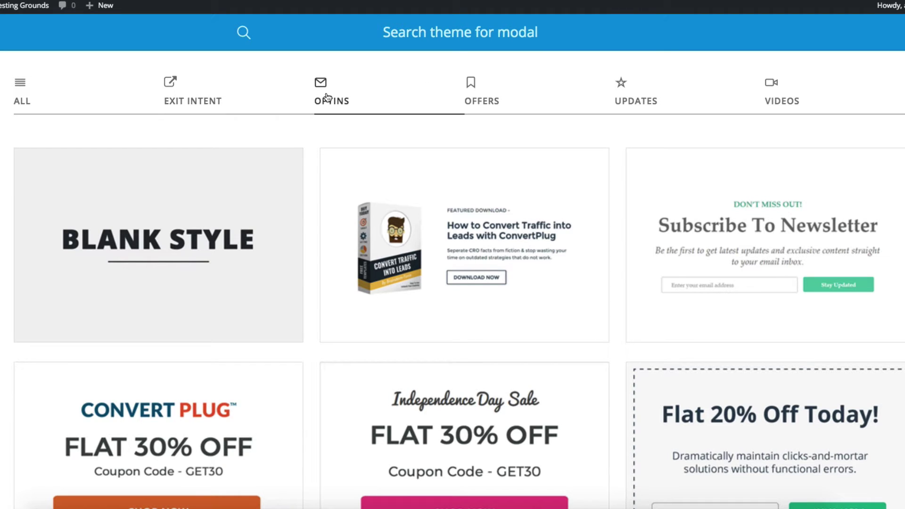
click(492, 101)
click(633, 101)
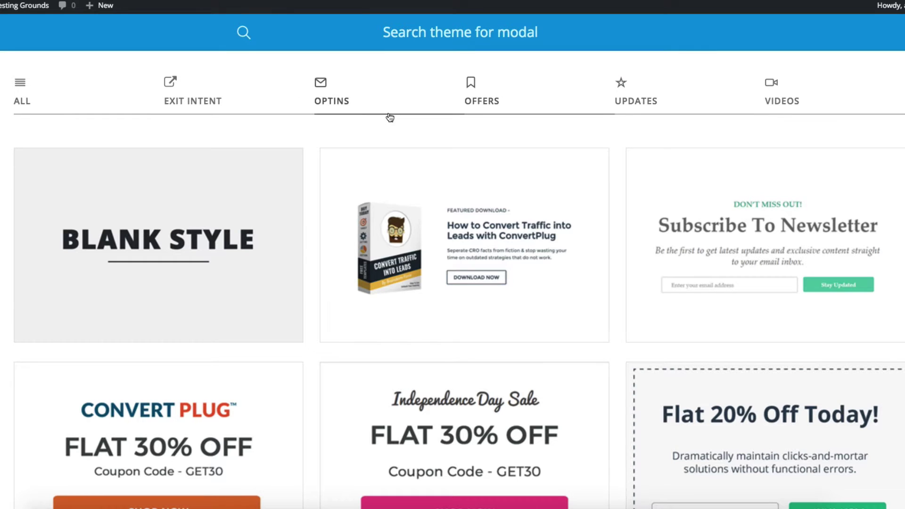
mouse_move(363, 162)
scroll(364, 162, down, 10)
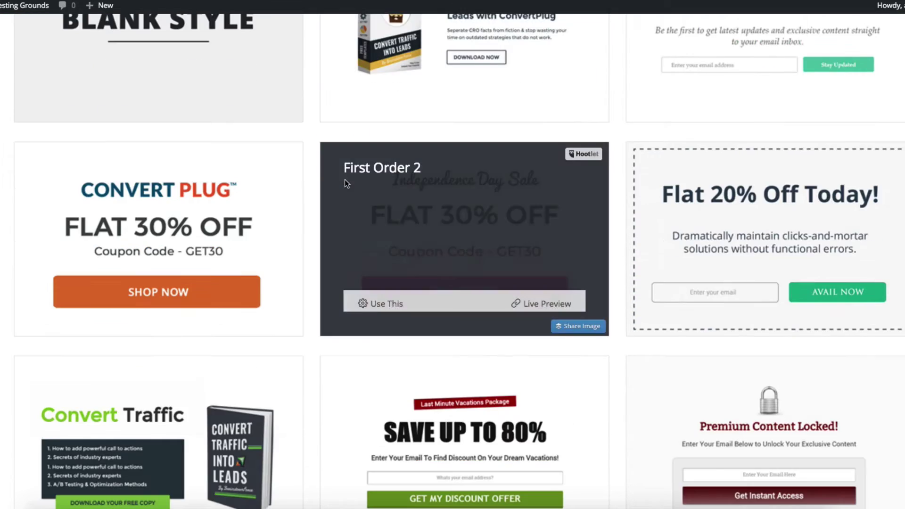
scroll(344, 183, up, 8)
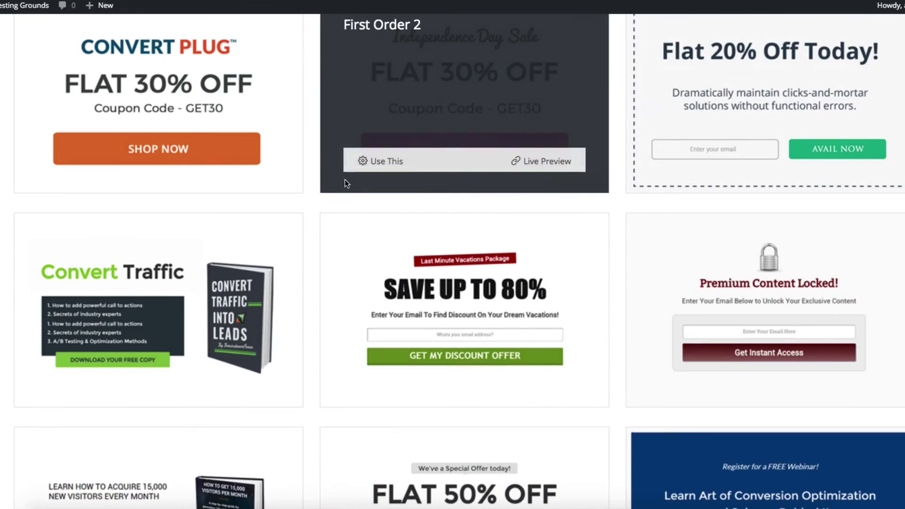
scroll(347, 182, up, 6)
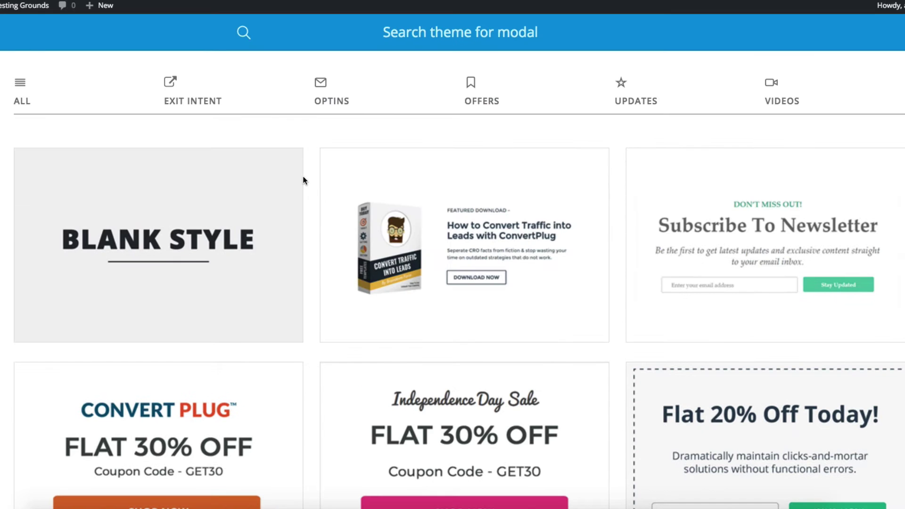
Live-preview the Direct Download theme, then close the preview
mouse_move(242, 184)
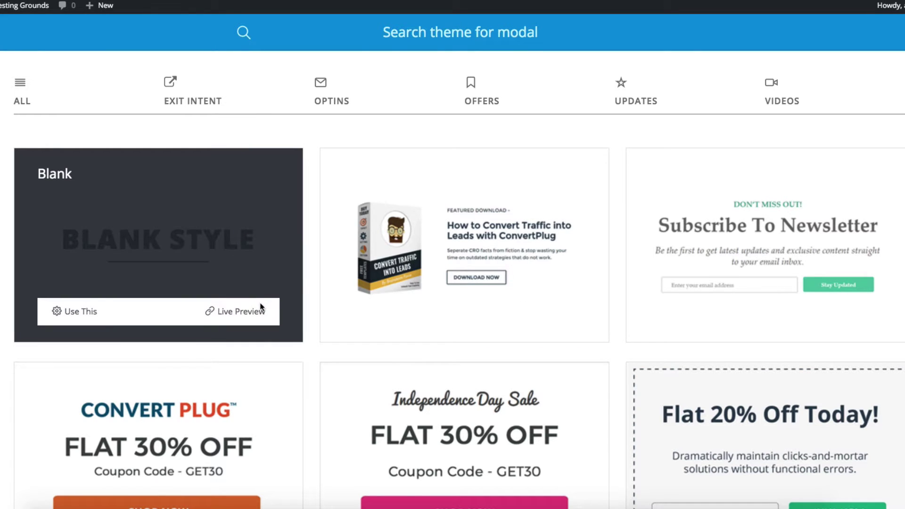
mouse_move(374, 262)
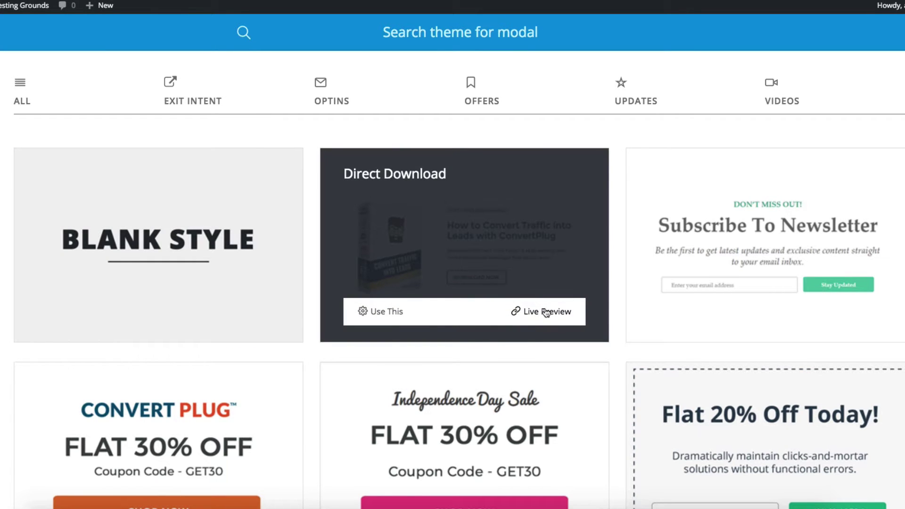
click(545, 312)
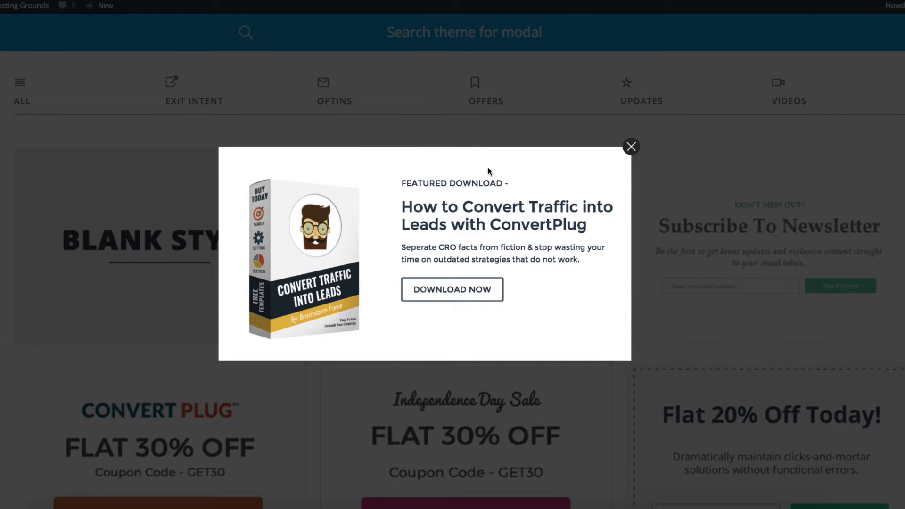
click(631, 148)
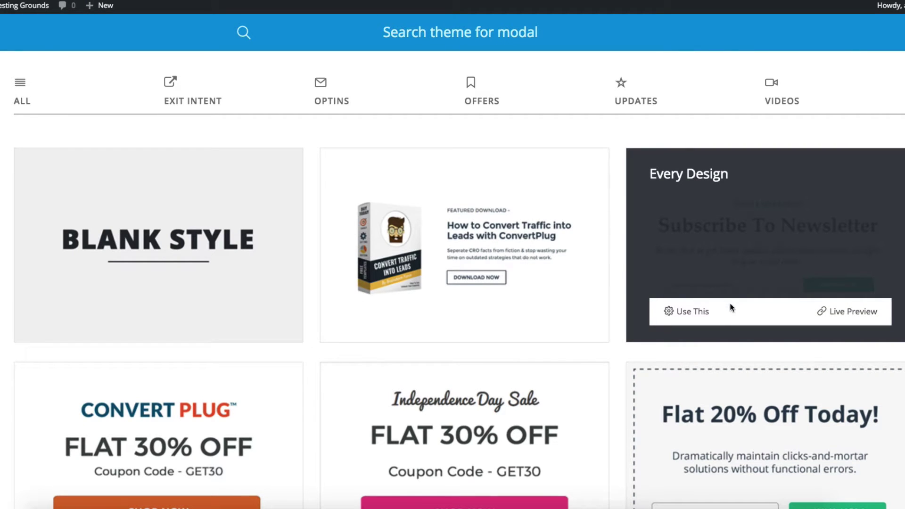
Use the Every Design theme and insert 'My' so the headline reads 'Subscribe To My Newsletter'
click(681, 309)
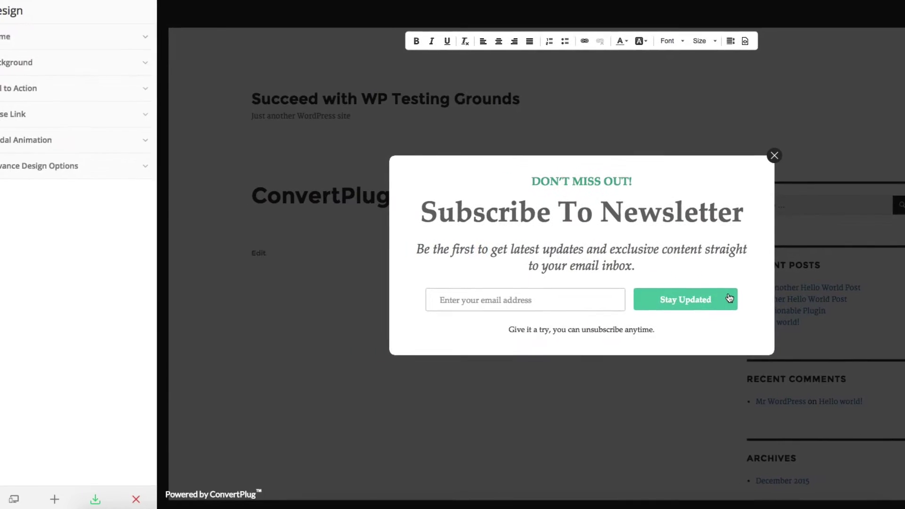
click(617, 212)
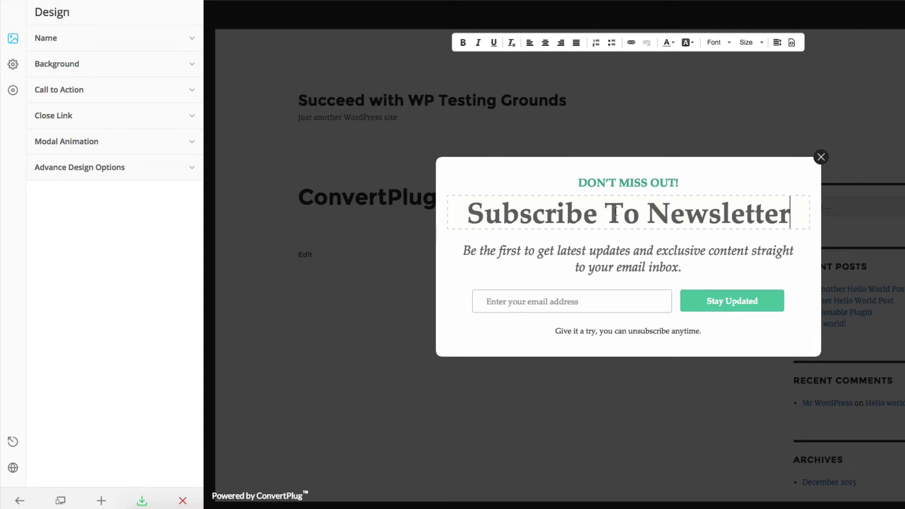
click(646, 214)
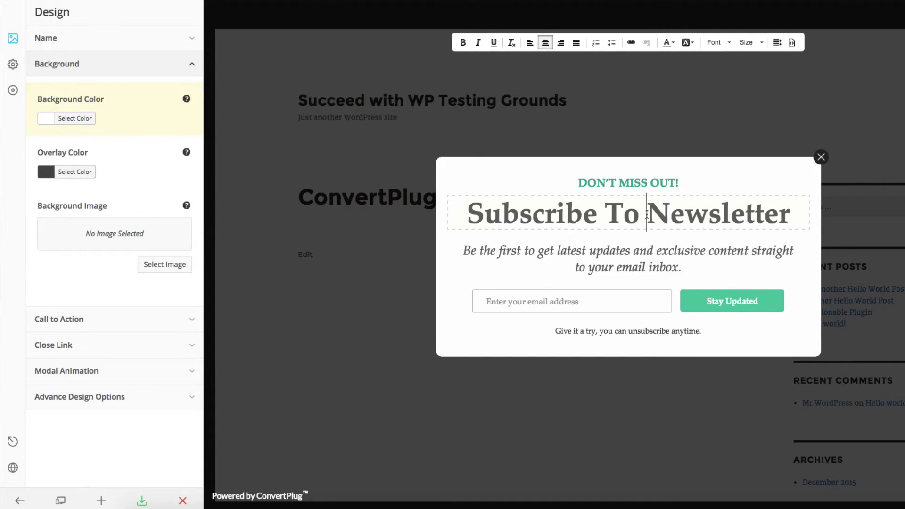
text(My)
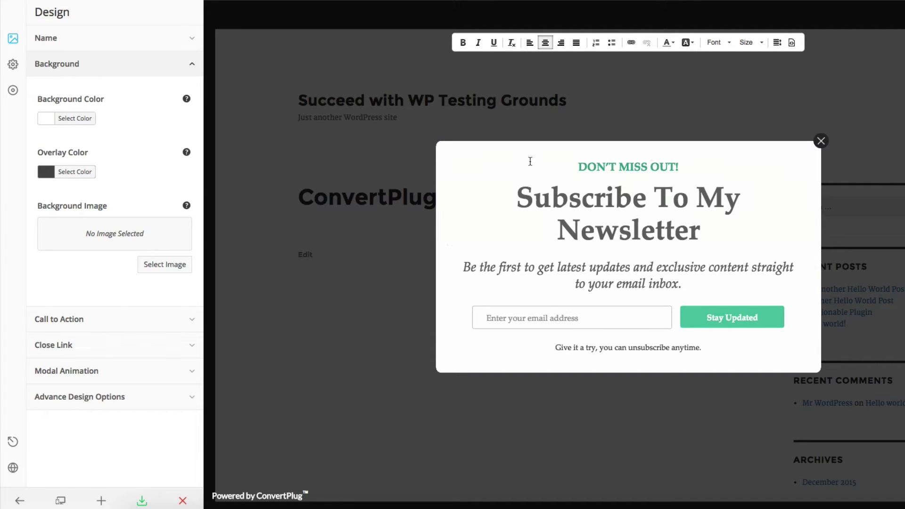
click(195, 64)
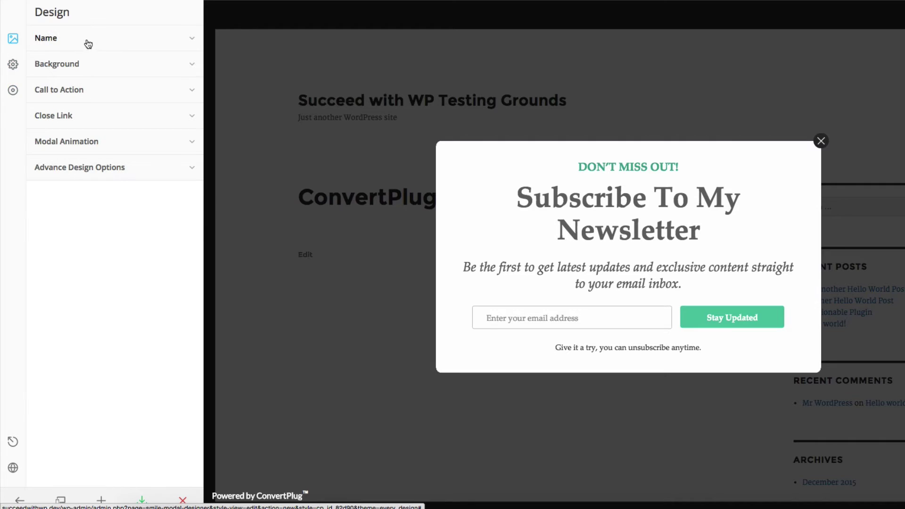
Change the popup background colour to pink
click(115, 46)
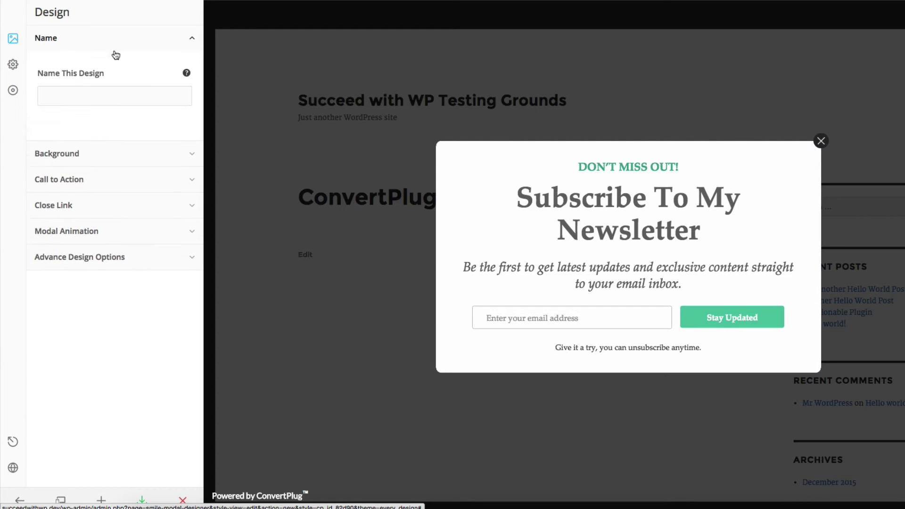
click(185, 39)
click(148, 61)
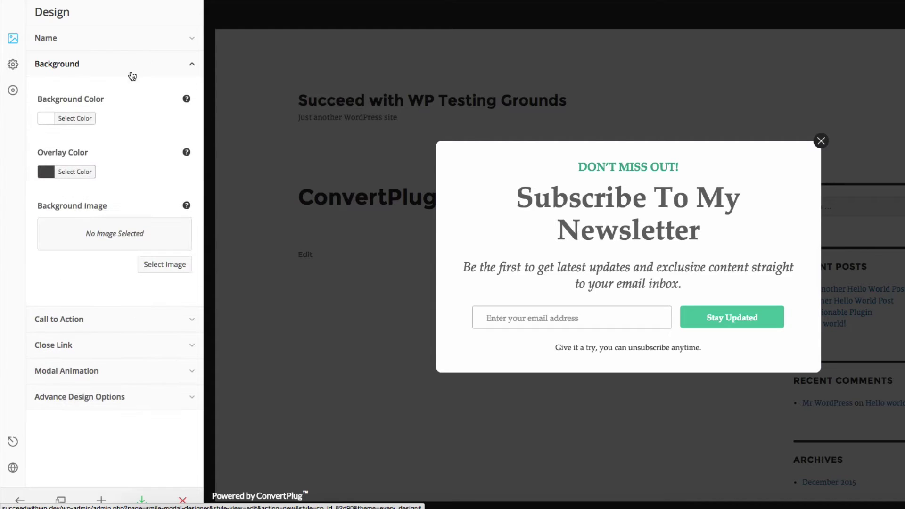
click(63, 121)
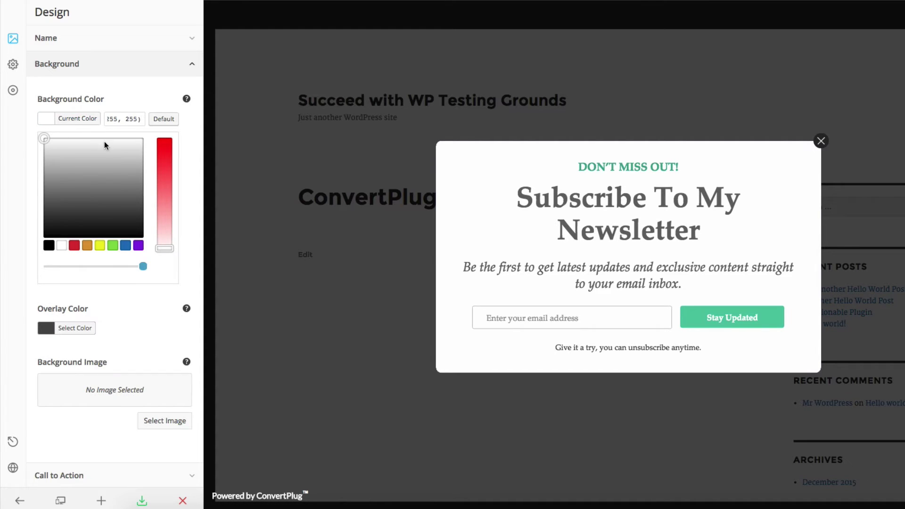
drag(160, 151, 160, 215)
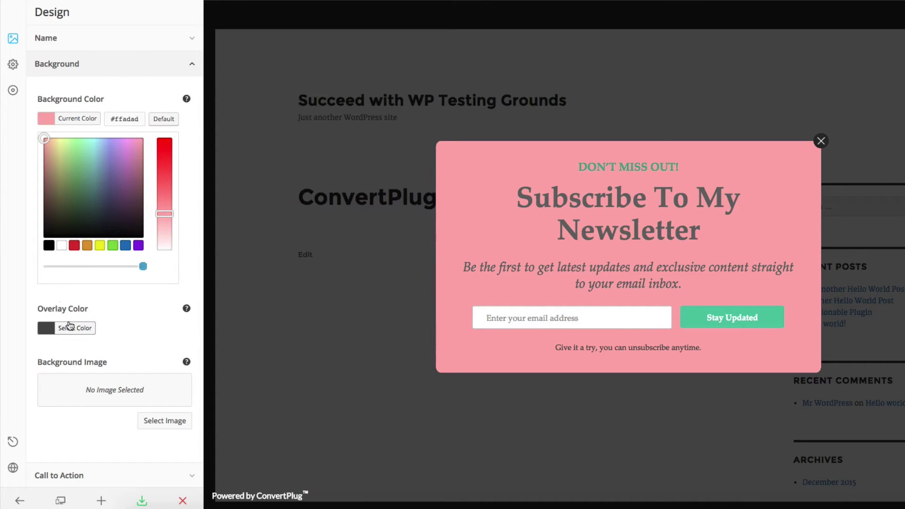
Add an 'Enter Your Name' field to the signup form
scroll(88, 325, down, 3)
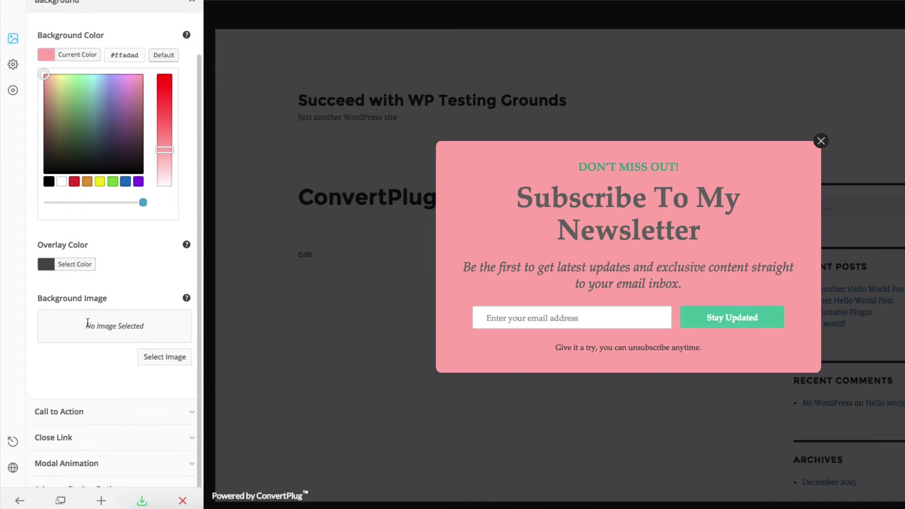
click(128, 398)
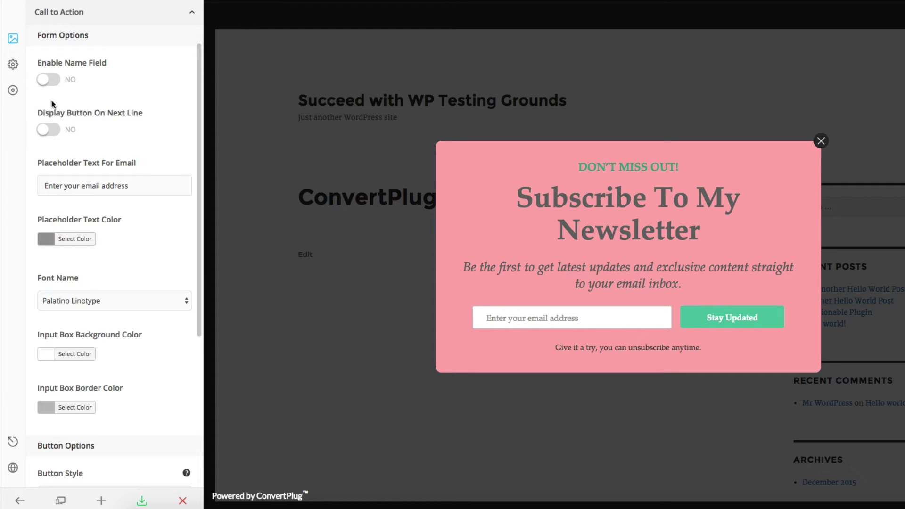
click(54, 82)
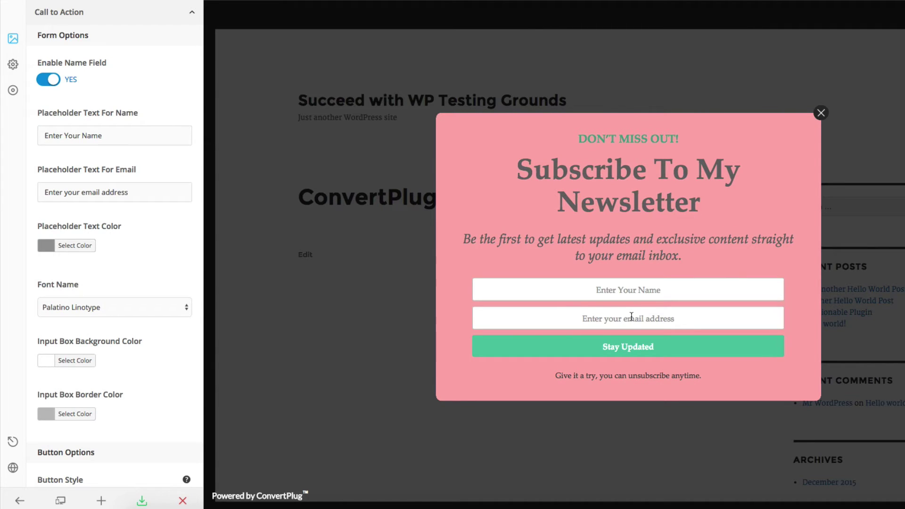
double_click(146, 141)
click(146, 141)
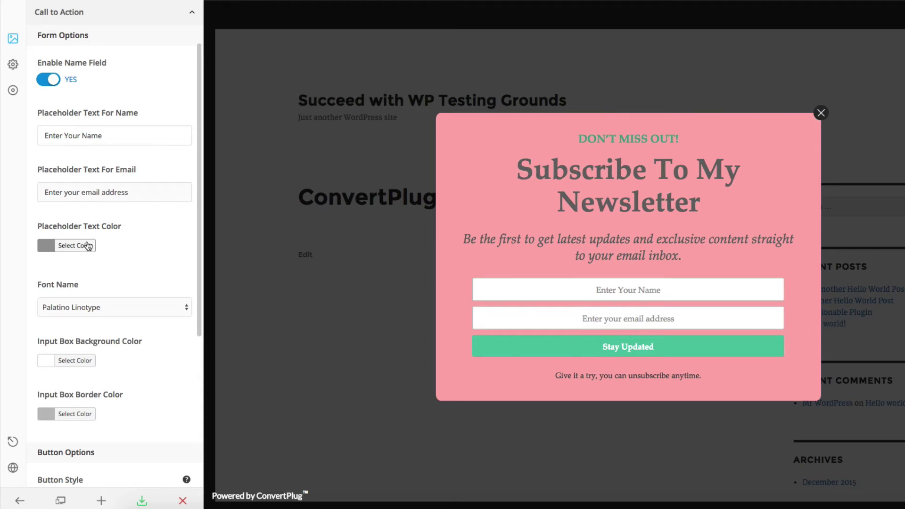
Expand the Close Link settings further down the Design panel
scroll(109, 248, down, 2)
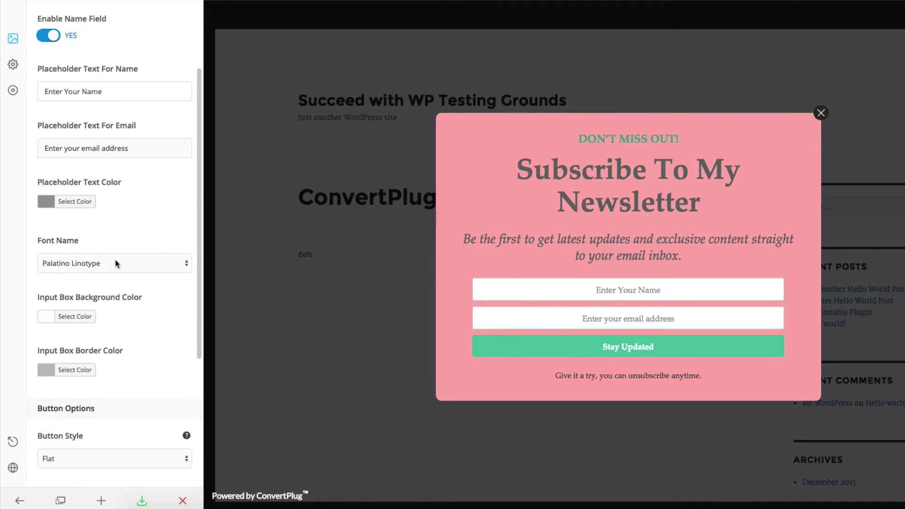
scroll(115, 263, down, 5)
scroll(114, 267, down, 6)
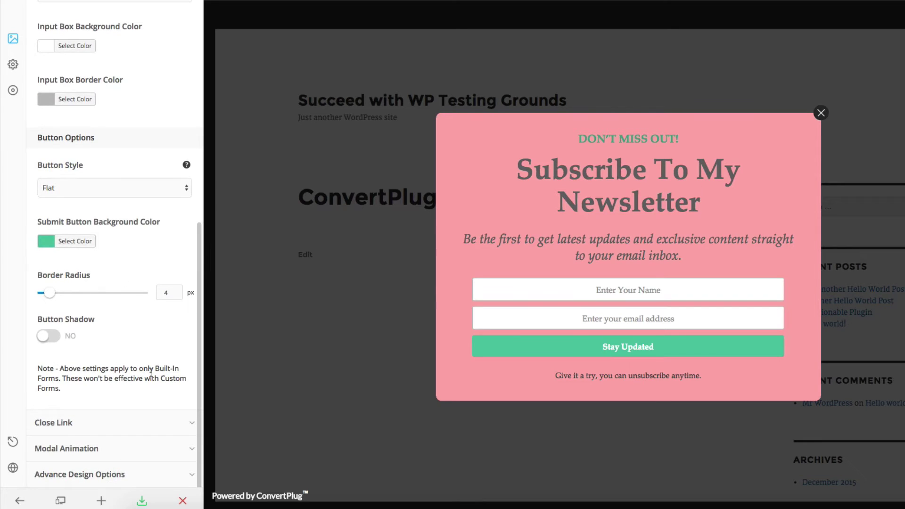
click(164, 420)
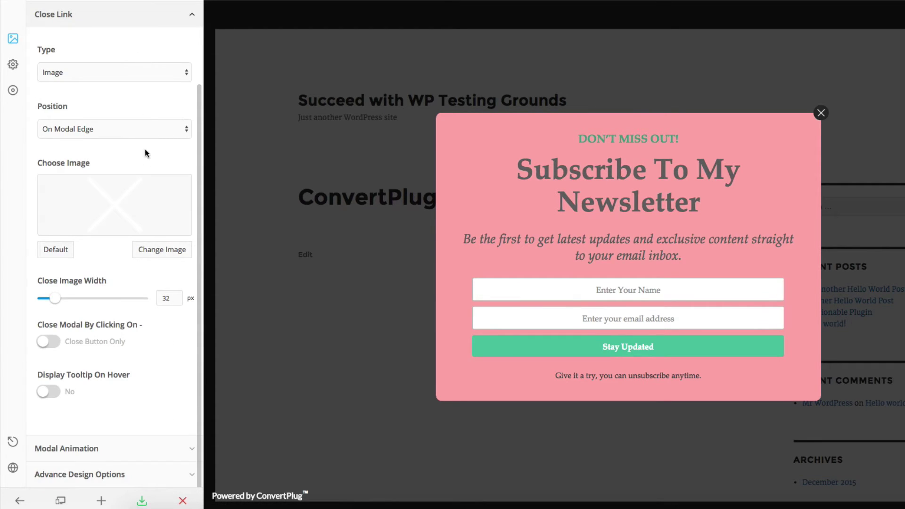
Keep the close link as an image and set the entry animation to Bounce In Up
click(147, 73)
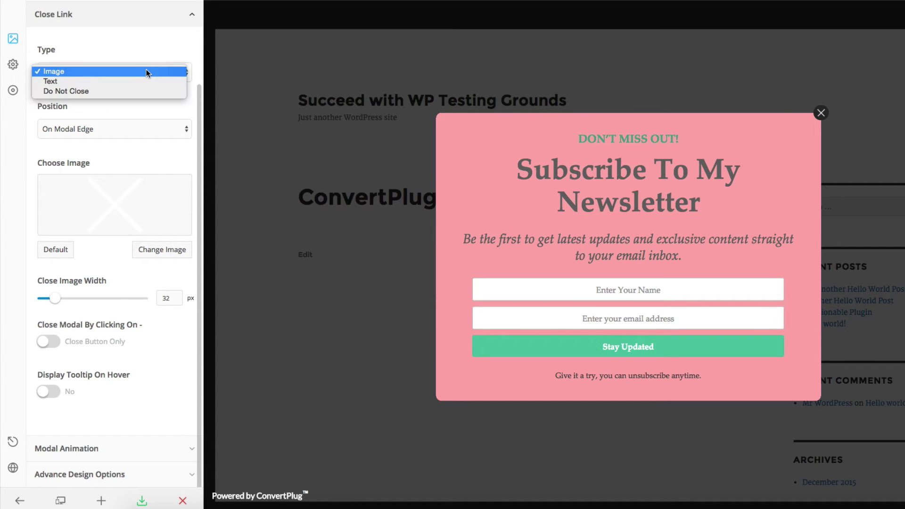
click(147, 72)
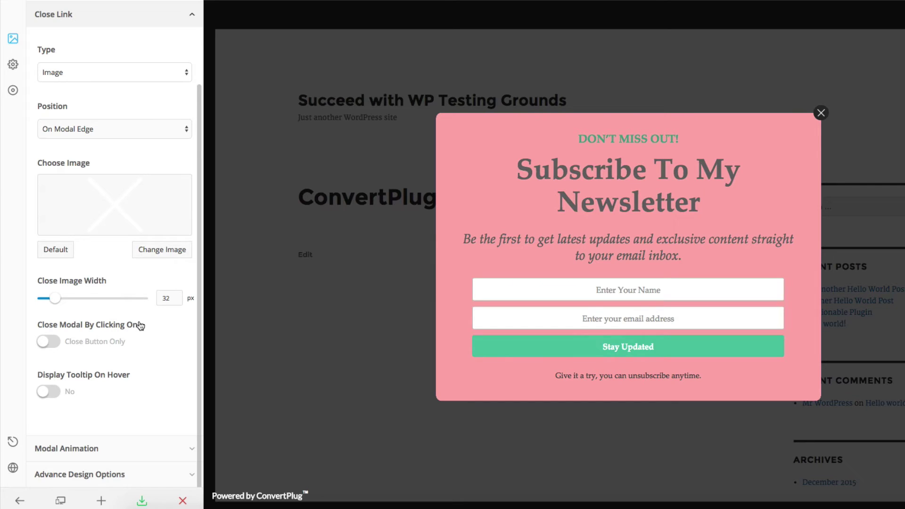
click(141, 448)
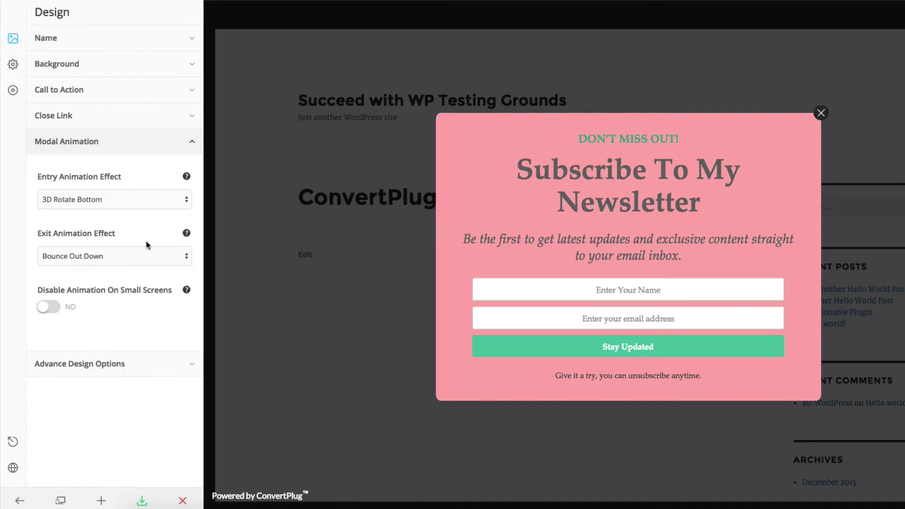
click(146, 199)
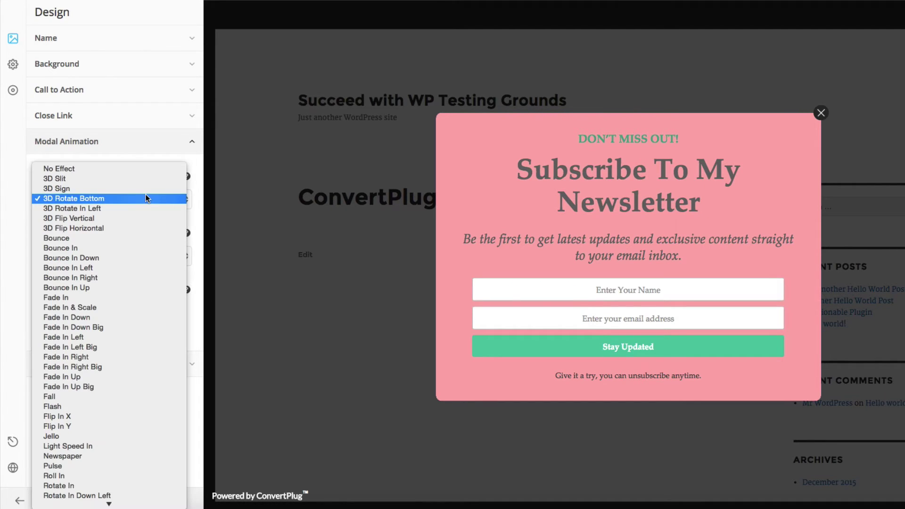
click(144, 202)
click(143, 200)
click(140, 207)
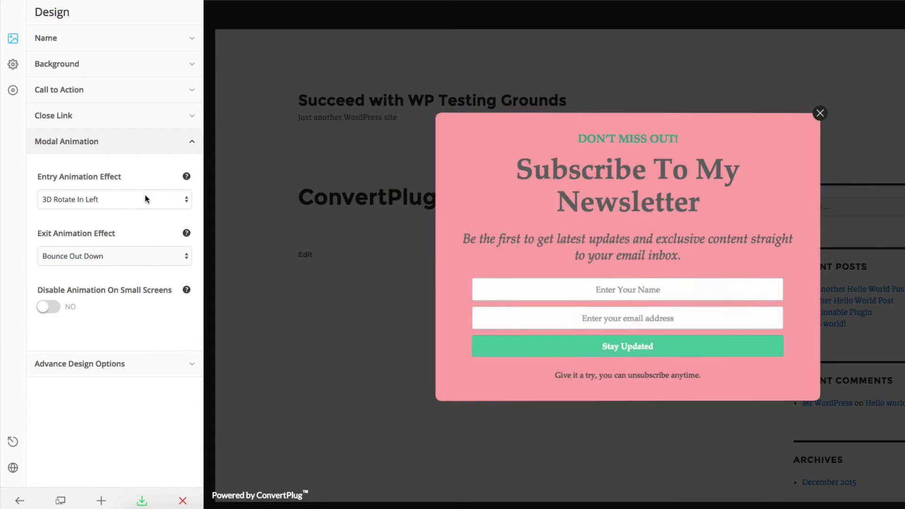
click(145, 196)
click(144, 243)
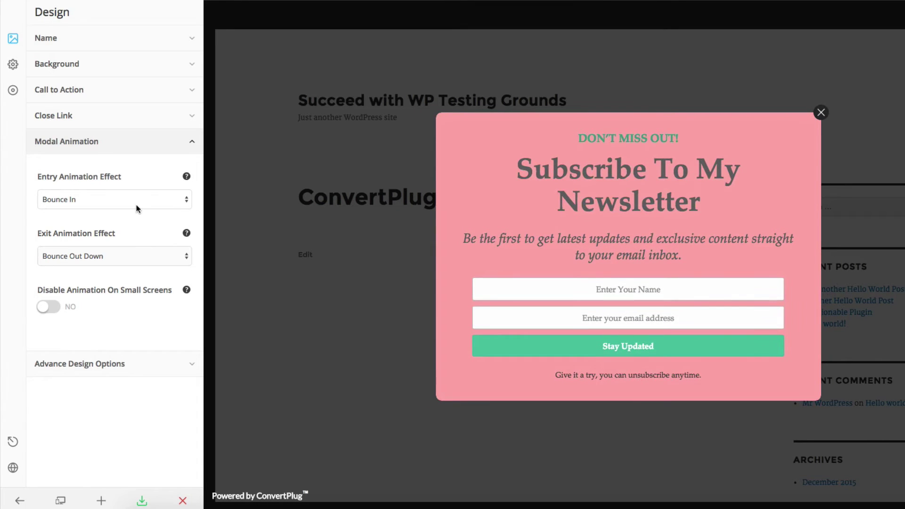
click(138, 202)
click(138, 242)
Enable Advance Design Options keeping a custom modal width, then go to Behavior settings
click(134, 362)
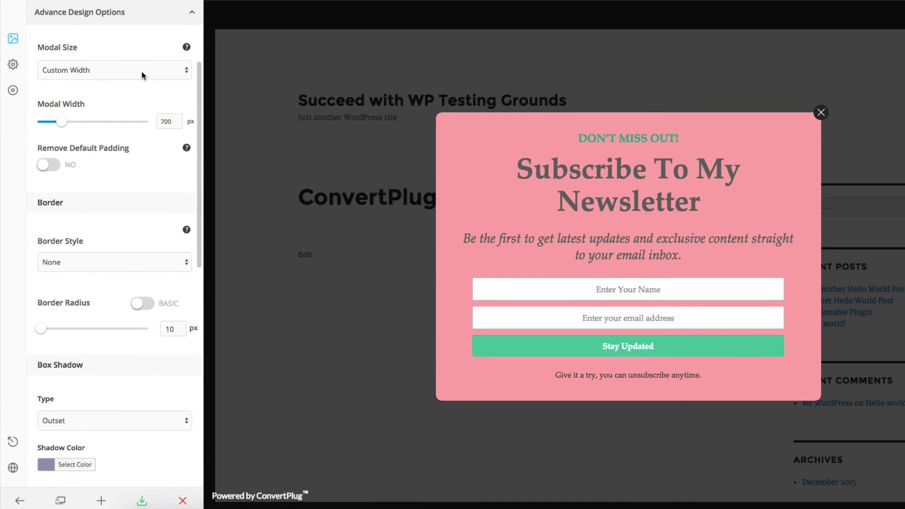
click(141, 72)
click(142, 69)
click(13, 65)
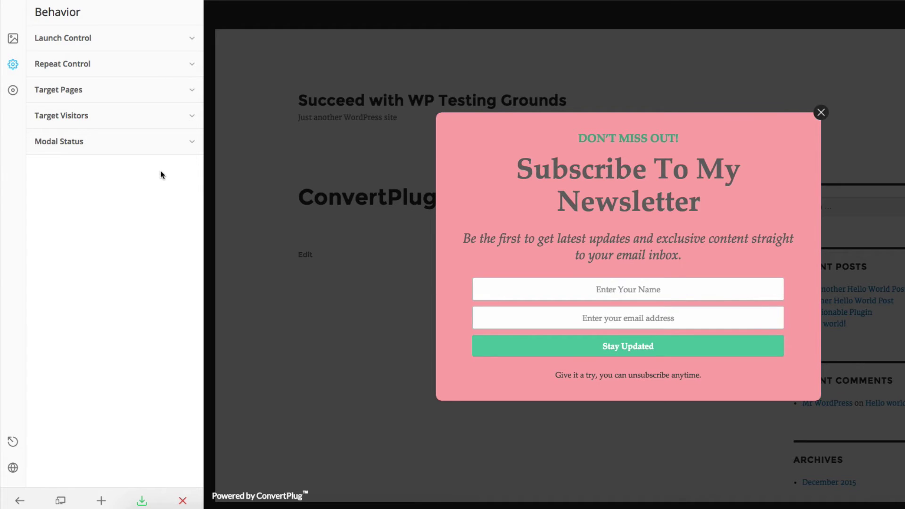
Review the Launch Control and Repeat Control settings
click(192, 40)
scroll(154, 72, down, 1)
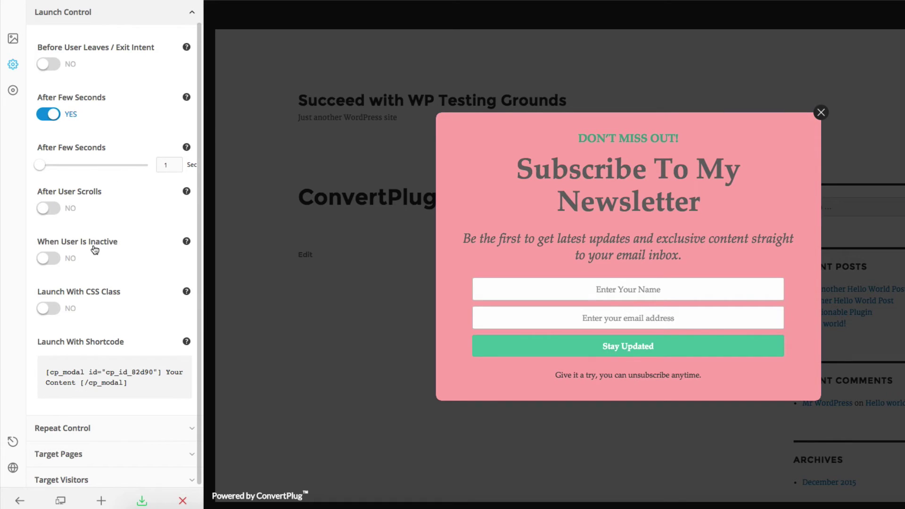
scroll(110, 295, down, 2)
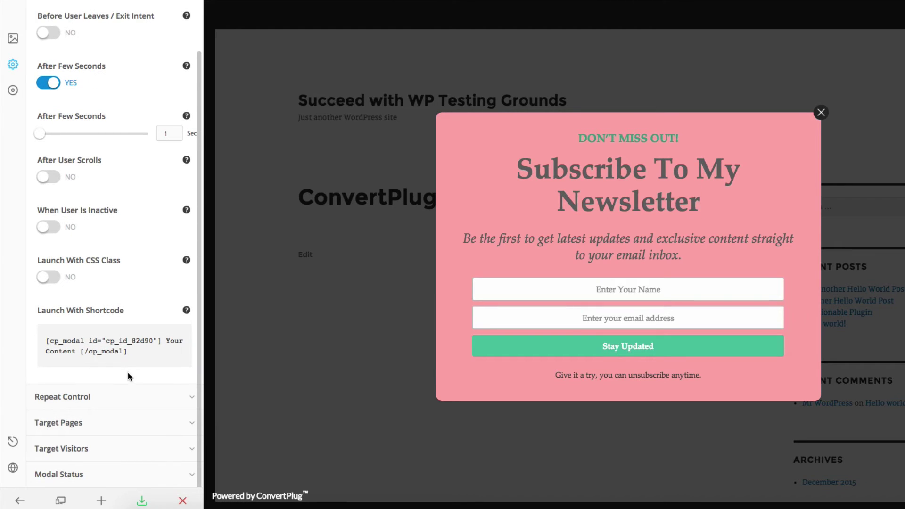
click(138, 396)
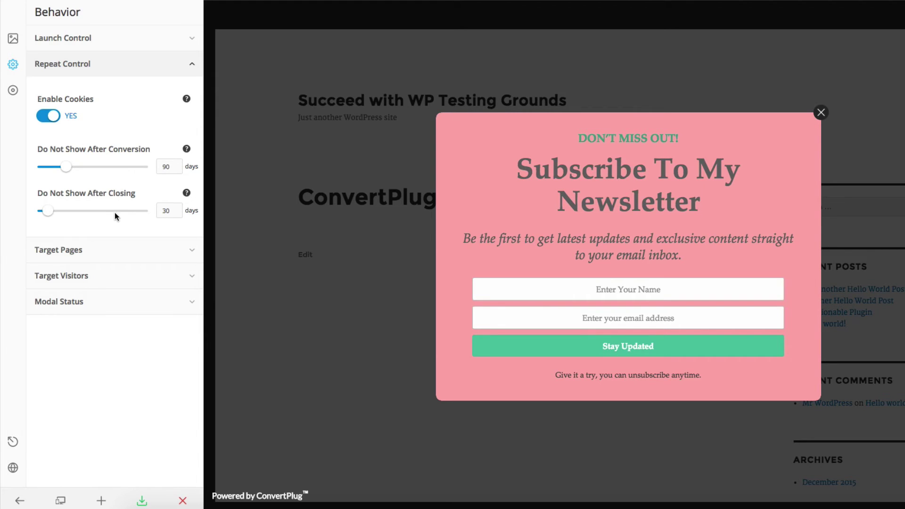
Turn off Enable On Complete Site and target only Sample Page and Yet Another Hello World Post
click(128, 249)
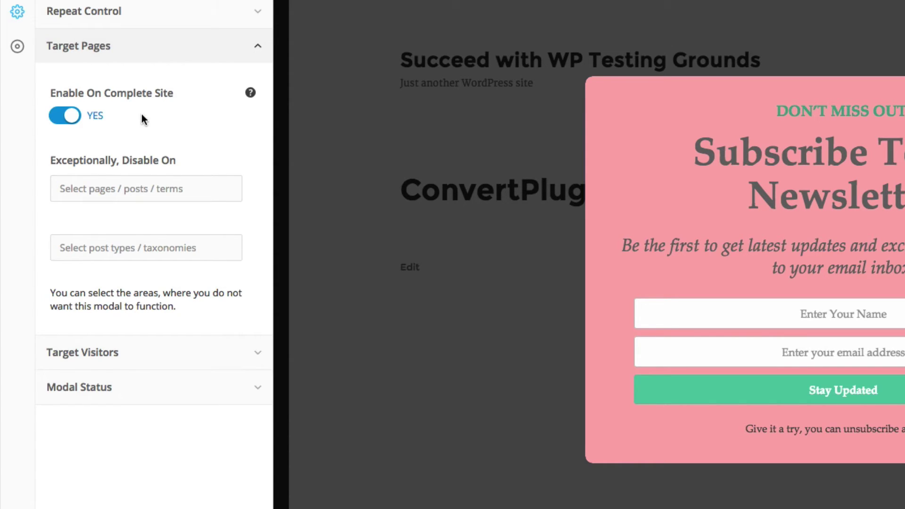
click(60, 118)
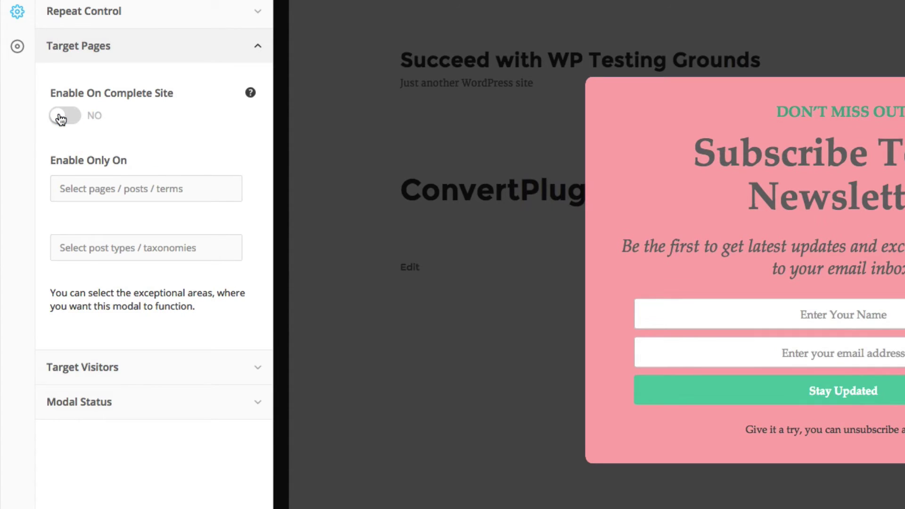
click(119, 187)
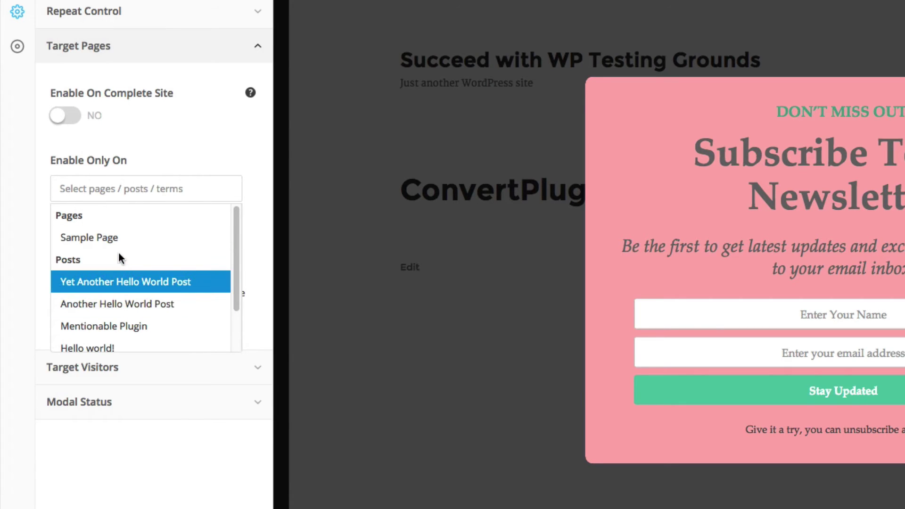
scroll(124, 259, down, 2)
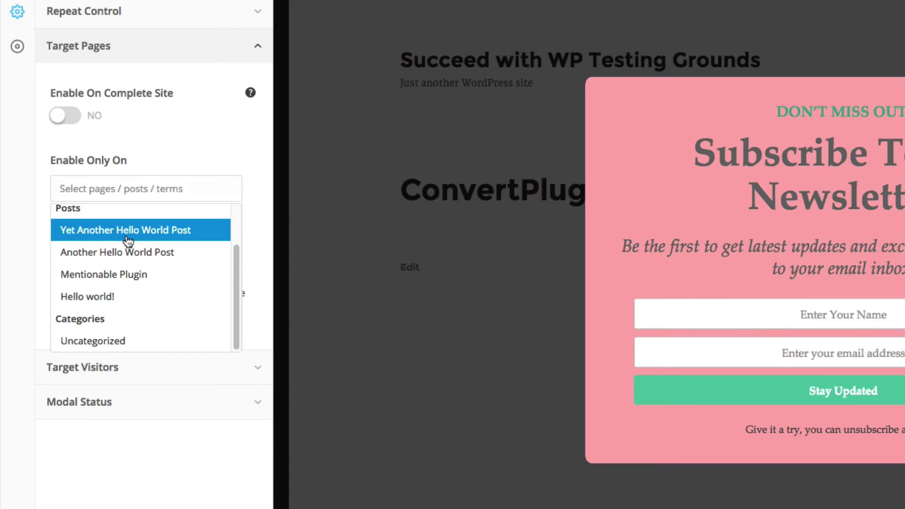
click(128, 238)
click(123, 220)
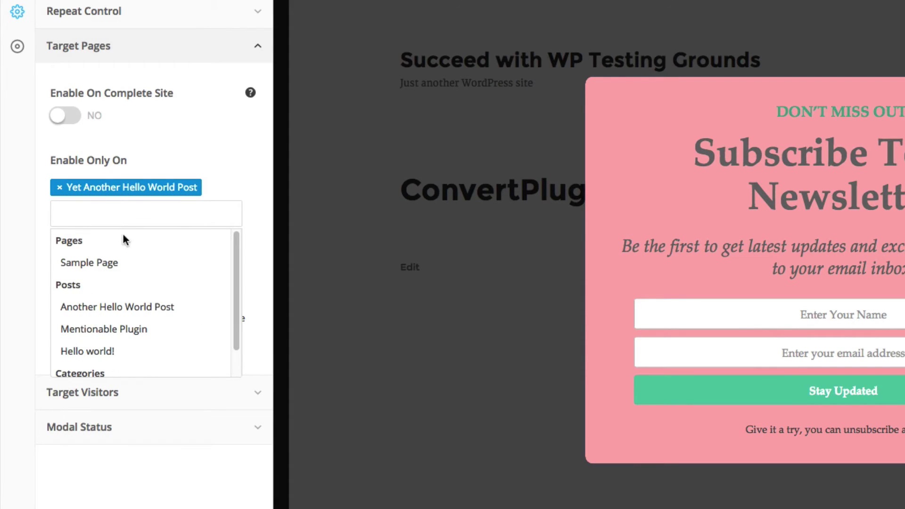
click(122, 260)
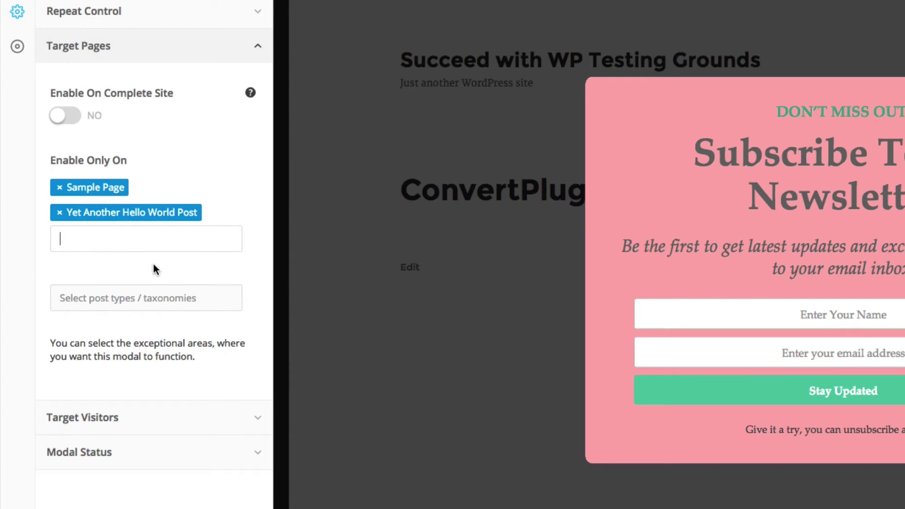
click(152, 292)
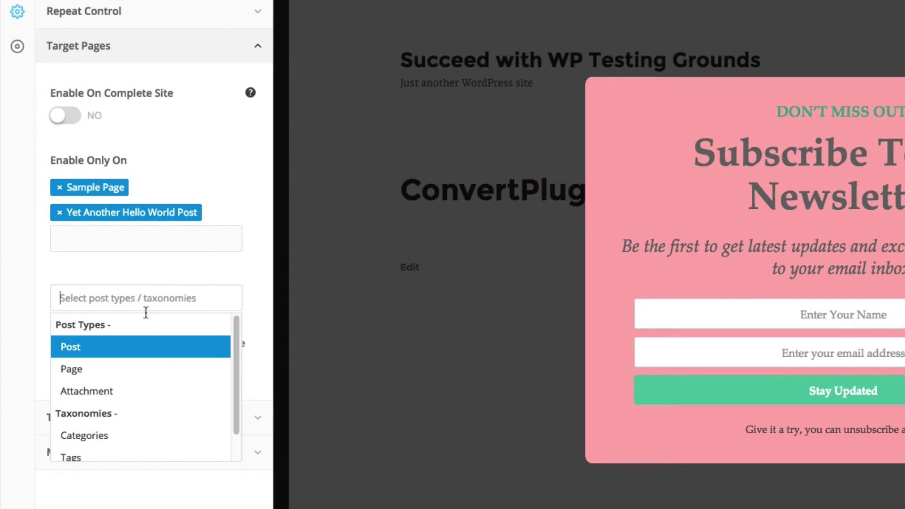
scroll(146, 377, down, 1)
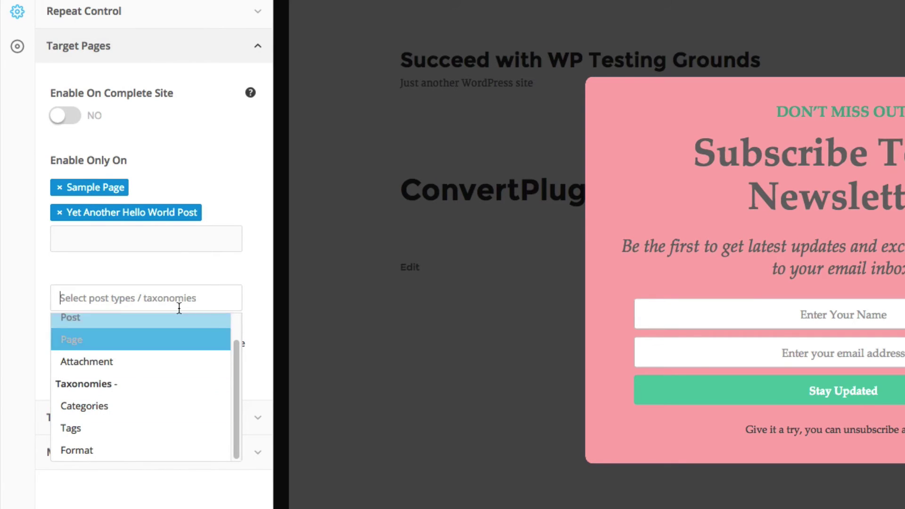
click(185, 277)
click(183, 416)
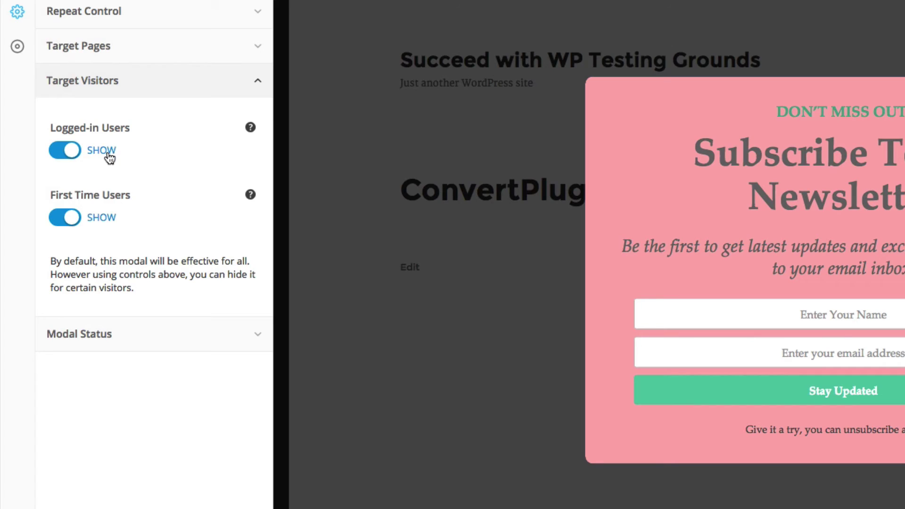
Set Logged-in Users to HIDE and check the Modal Status pause setting
click(74, 151)
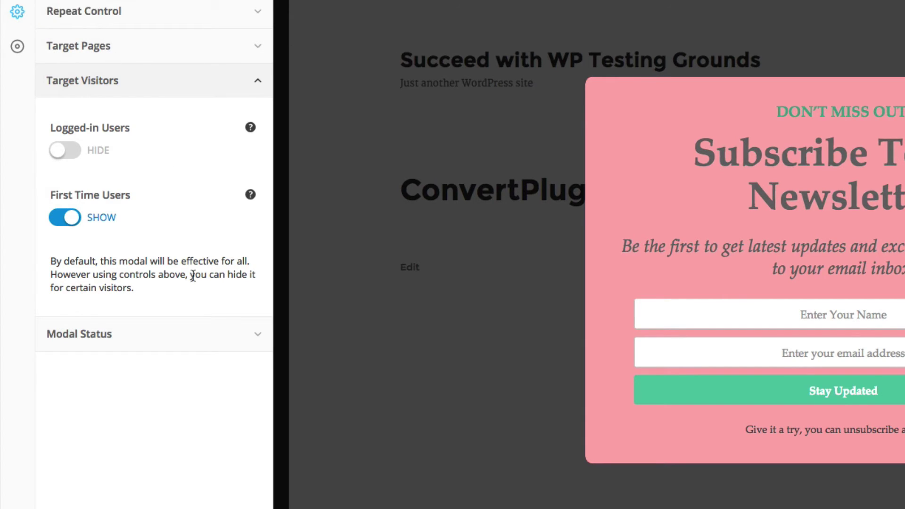
click(200, 345)
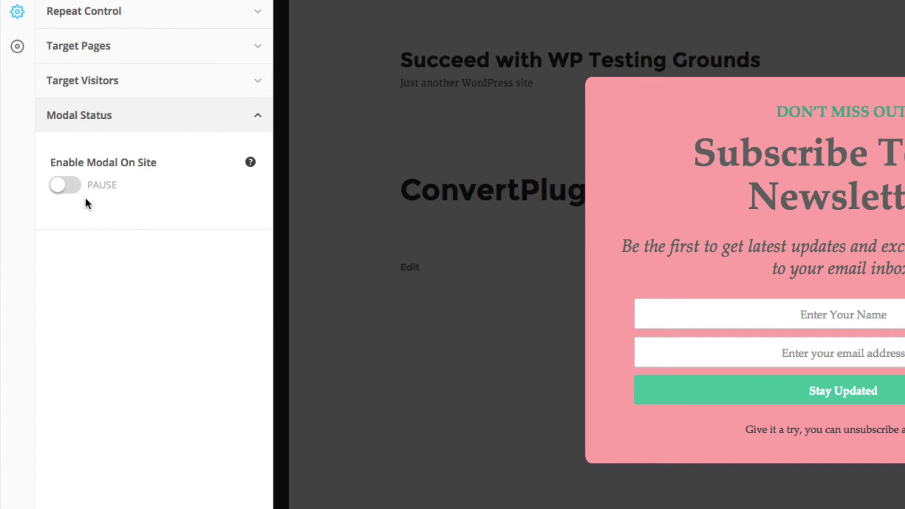
mouse_move(246, 165)
Keep leads collected into the First campaign rather than a custom form
click(19, 49)
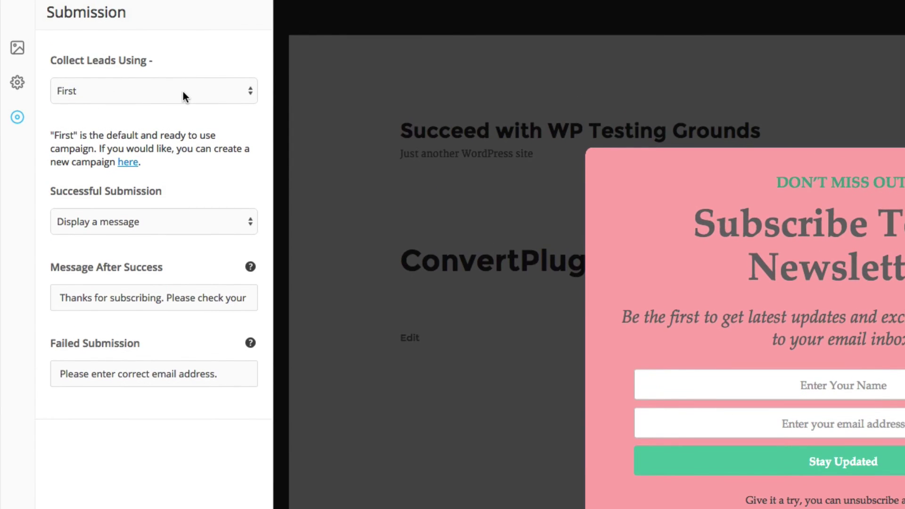
click(183, 20)
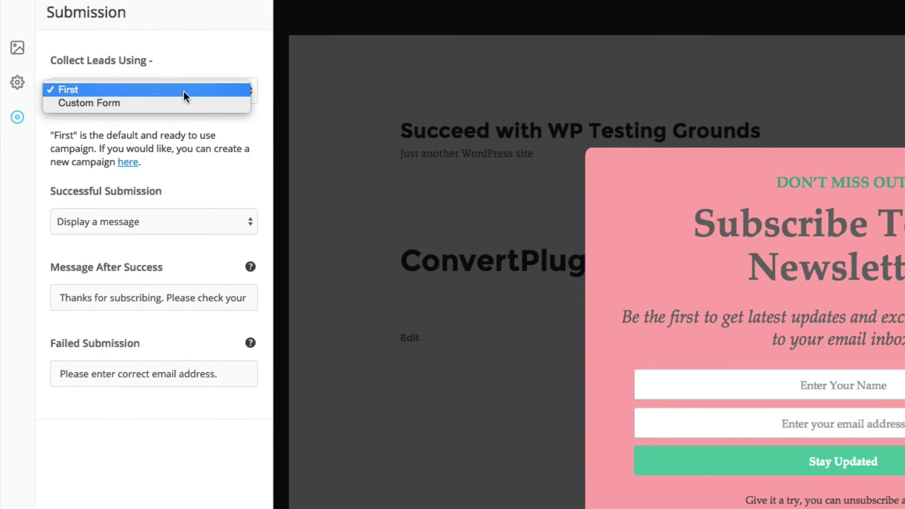
click(184, 91)
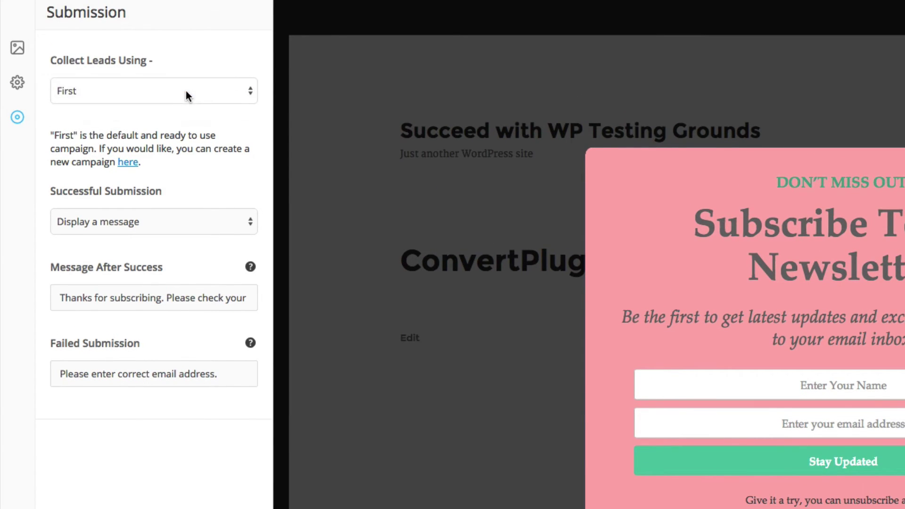
click(186, 91)
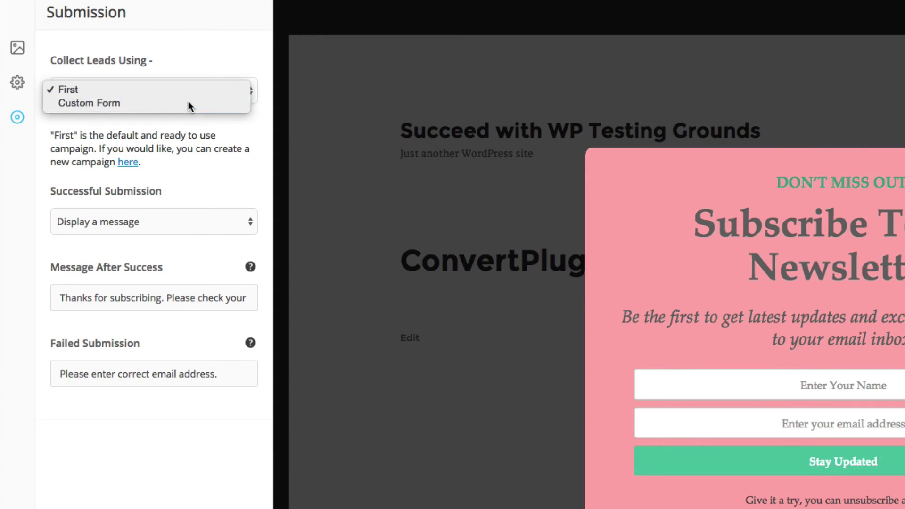
click(188, 101)
click(194, 90)
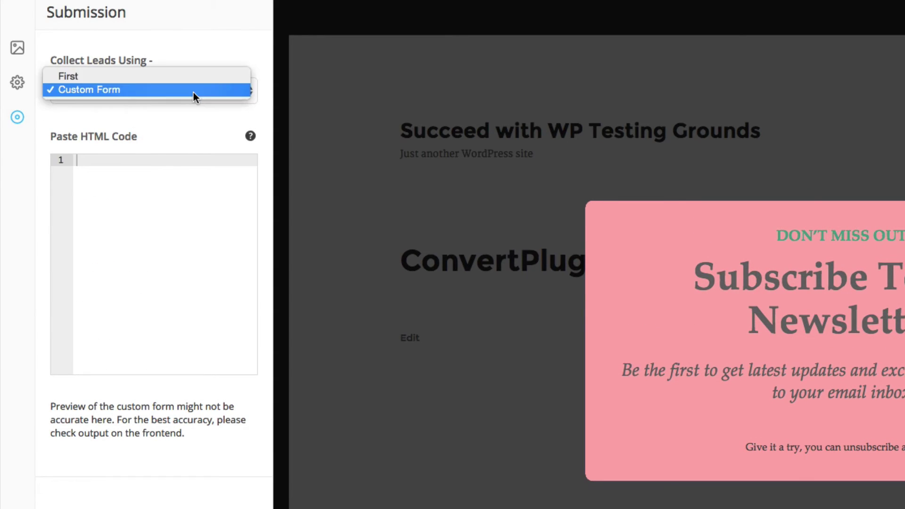
click(193, 76)
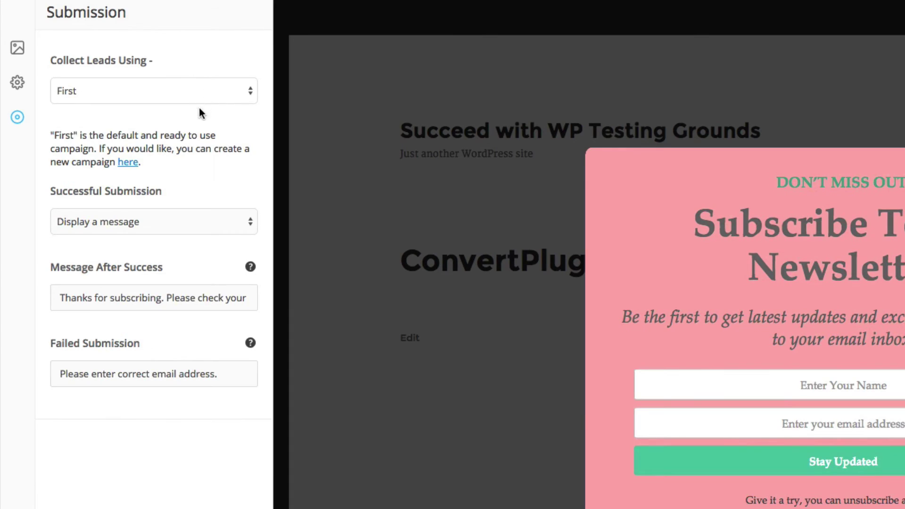
Set successful submissions to redirect the user and save the modal
click(205, 227)
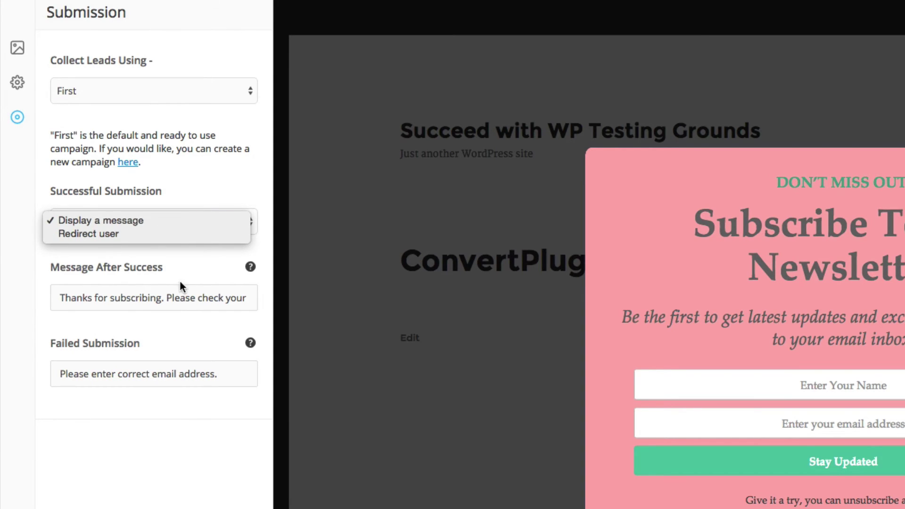
click(162, 233)
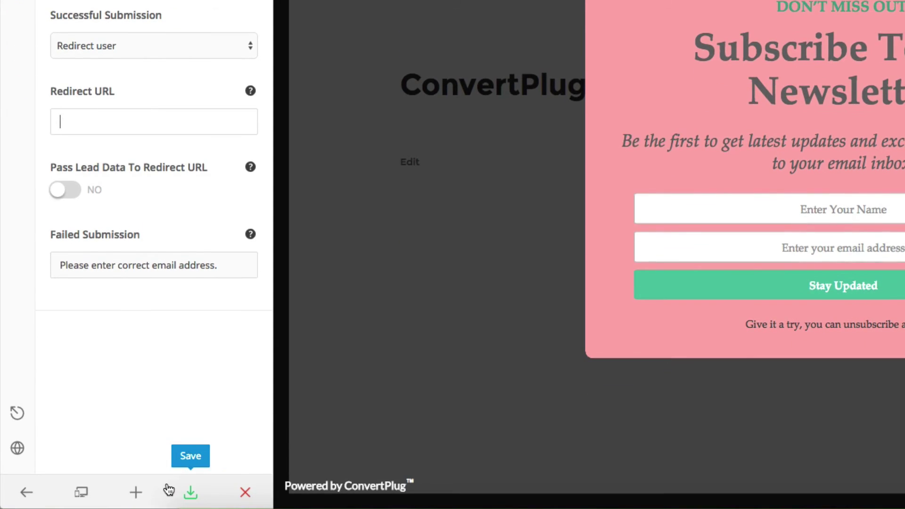
click(189, 491)
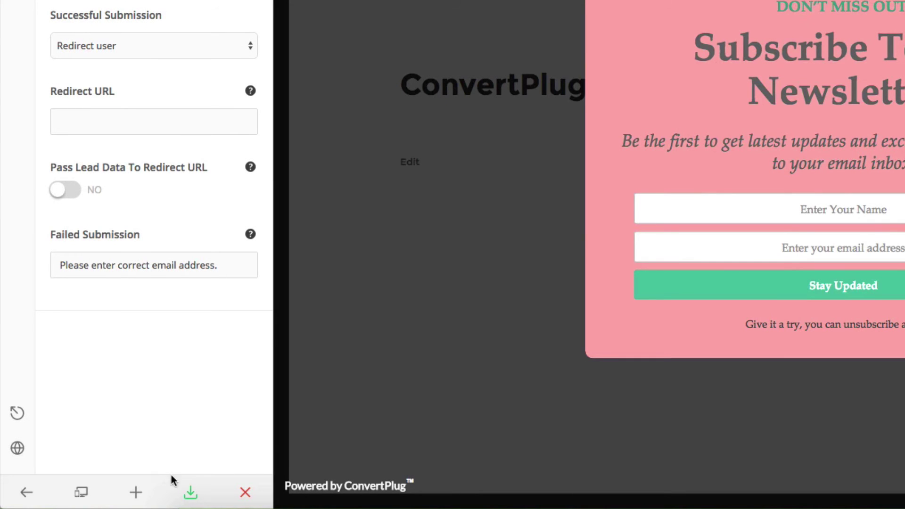
Close the modal editor keeping it paused, then create a new Info Bar to see its themes
click(245, 493)
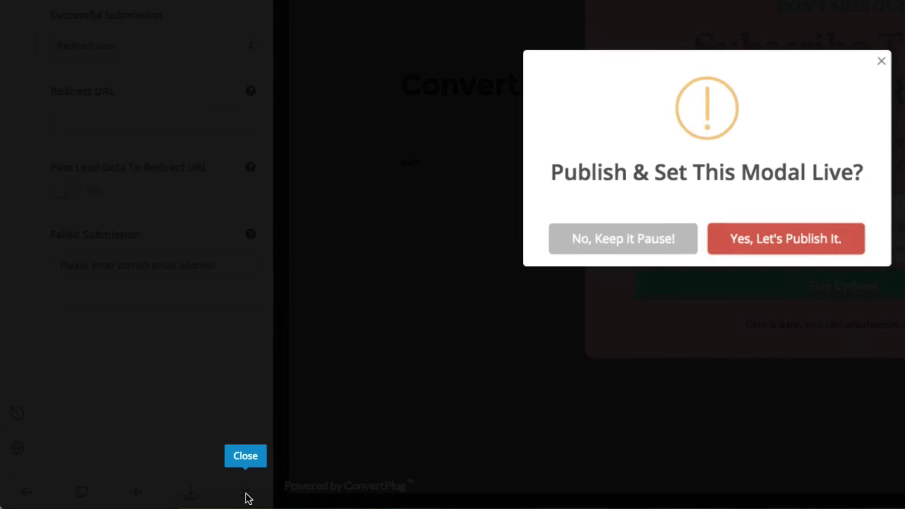
click(608, 243)
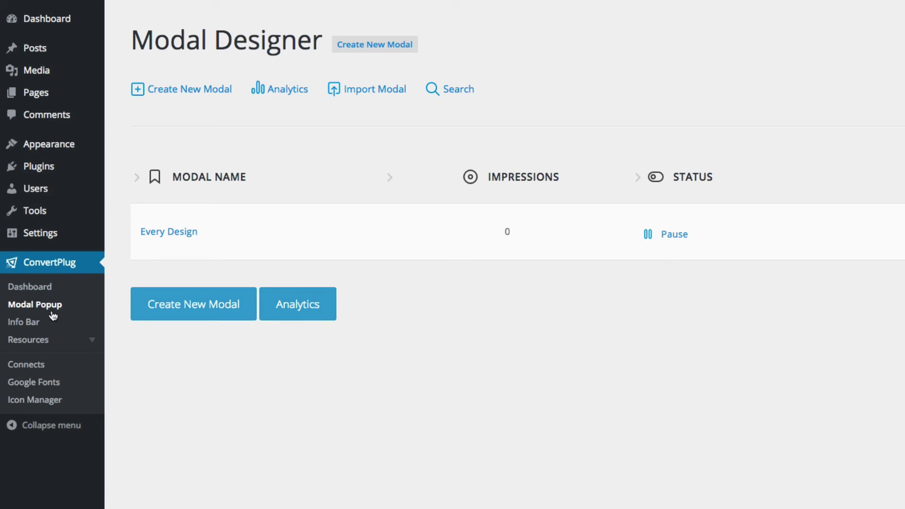
click(35, 324)
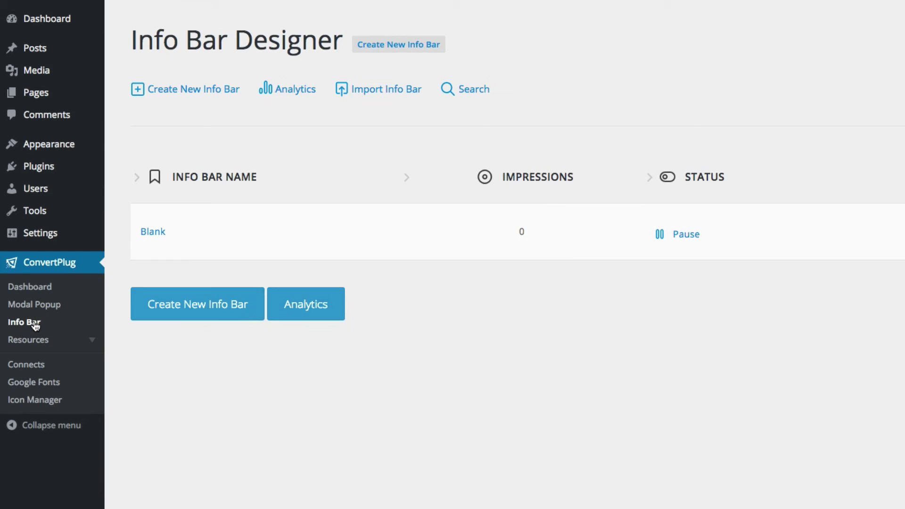
click(227, 304)
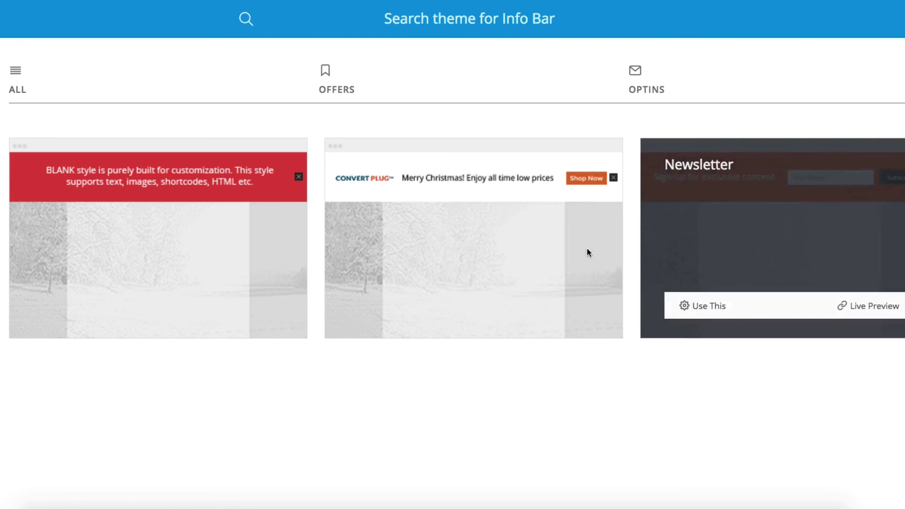
mouse_move(247, 232)
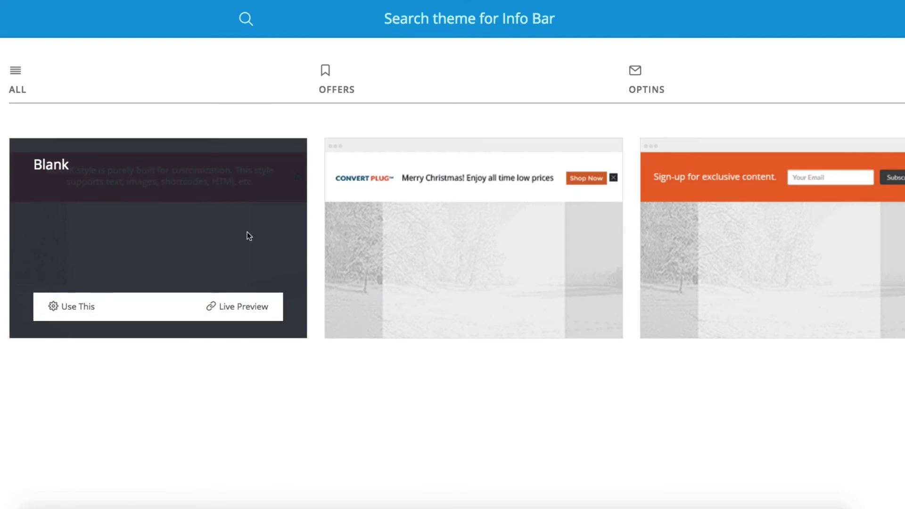
Start an info bar from the Blank style and overwrite its closing word 'effectively' with random characters
click(83, 307)
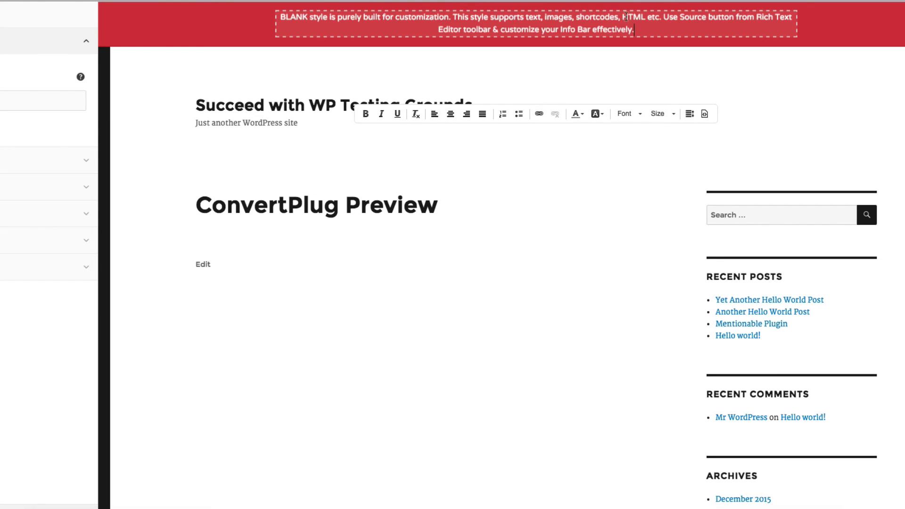
drag(636, 29, 605, 21)
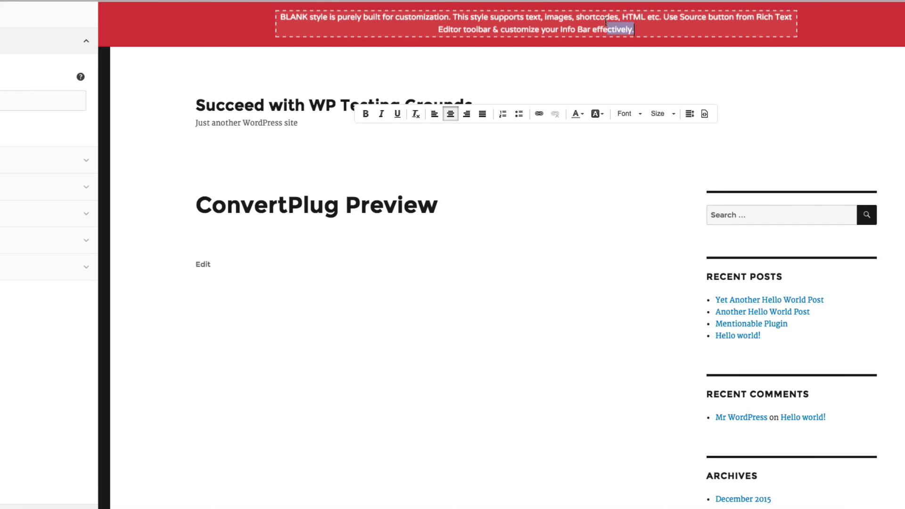
text(djsahdjhdsajdhajhdghsjgsahj)
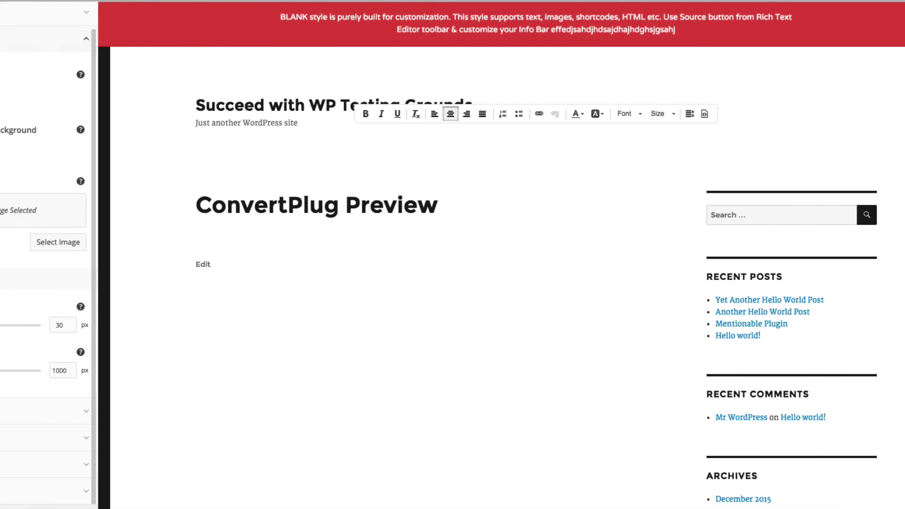
Change the info bar background colour to blue (#1e73be)
click(19, 95)
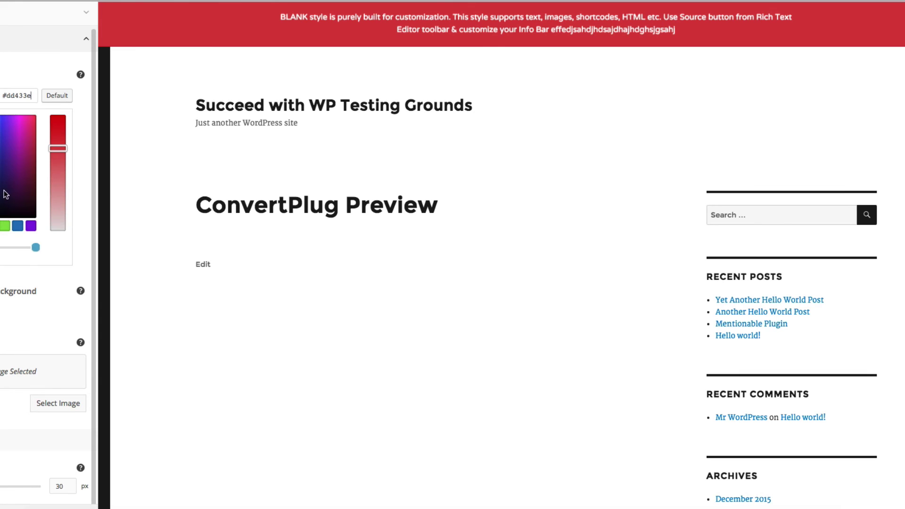
click(17, 226)
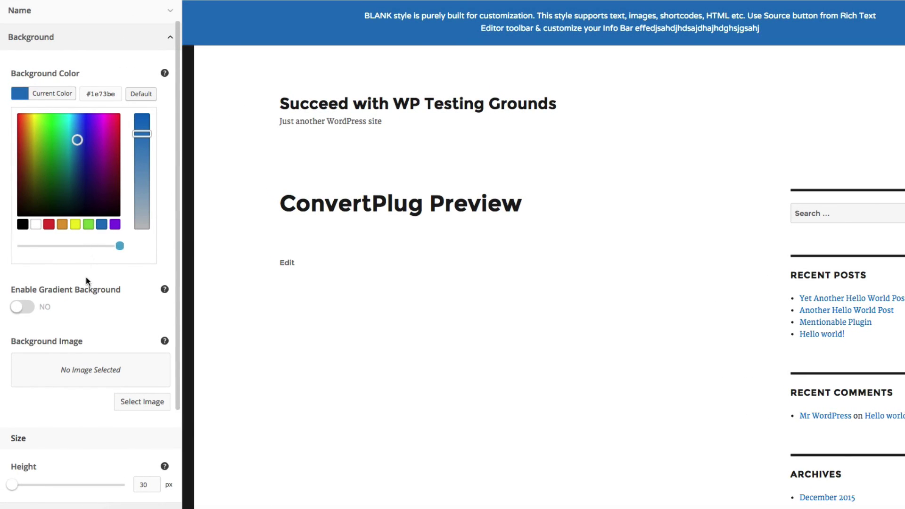
scroll(86, 276, down, 2)
scroll(86, 276, down, 3)
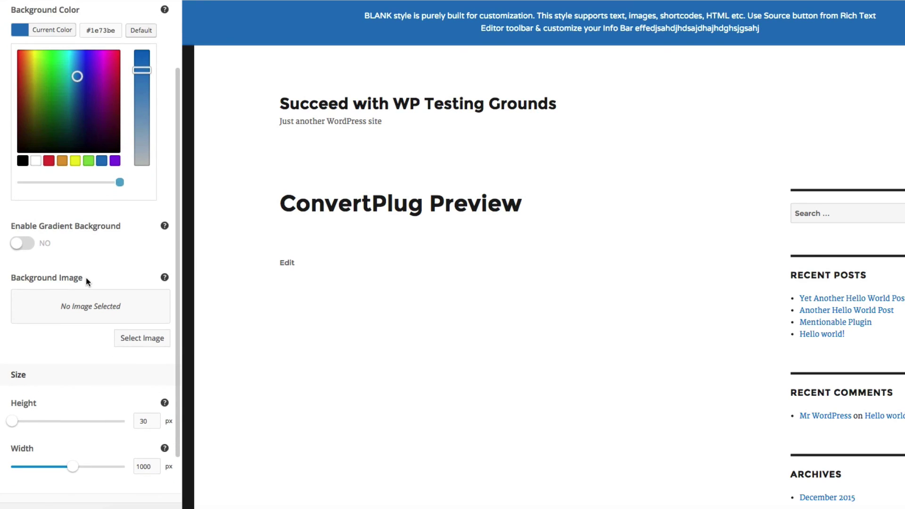
scroll(81, 259, down, 3)
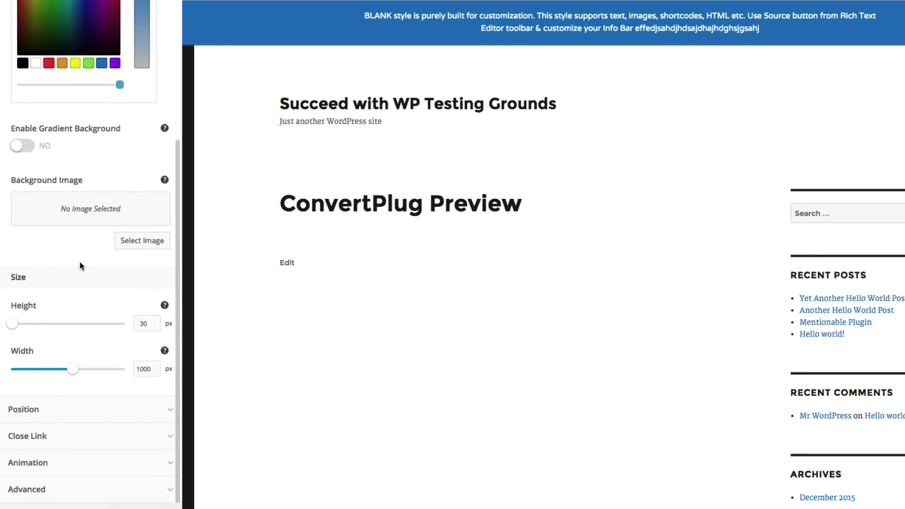
Set the info bar's location to Bottom of the page
click(96, 408)
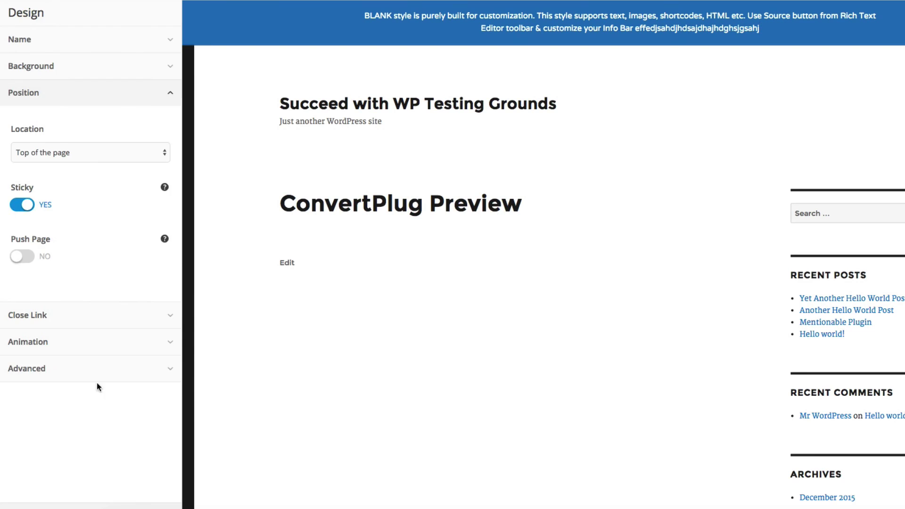
click(85, 156)
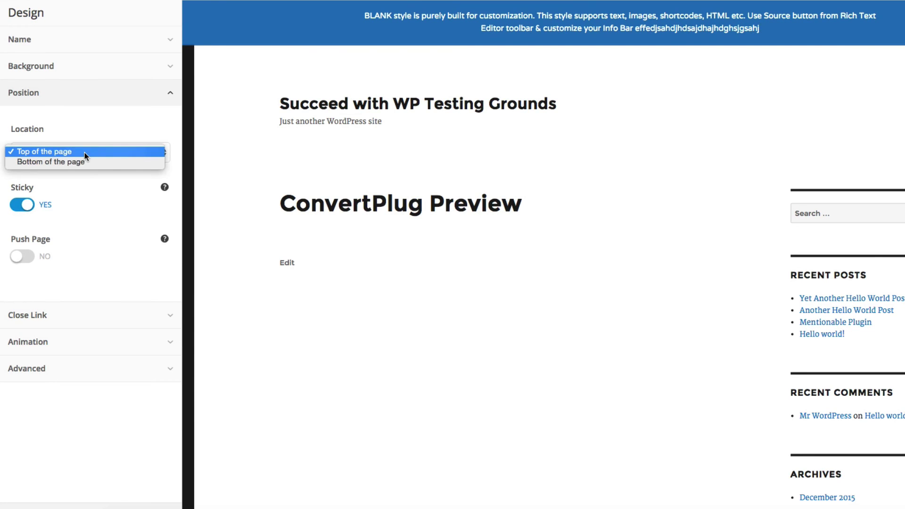
click(83, 162)
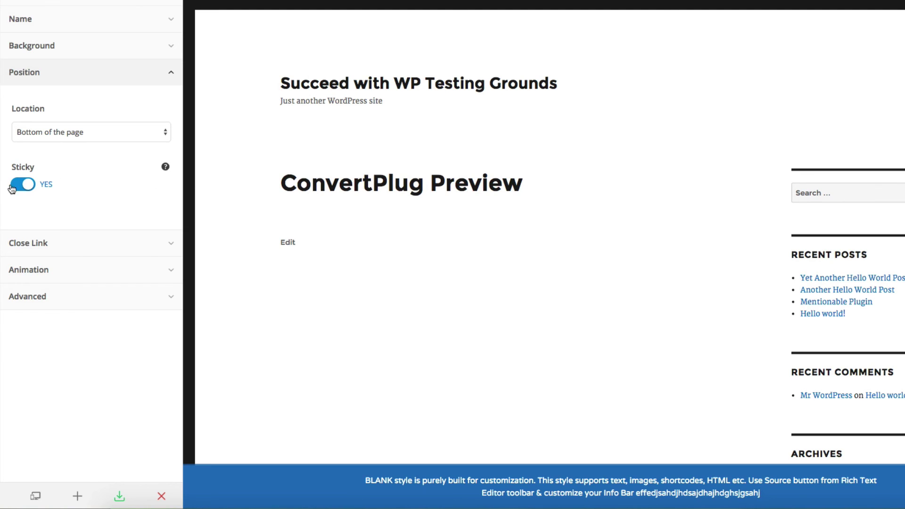
click(96, 234)
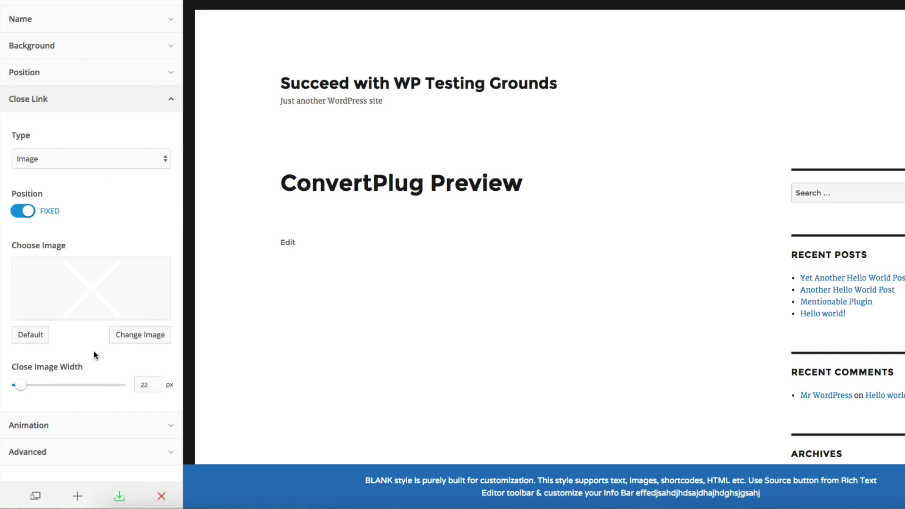
Move the info bar's location back to Top of the page
click(94, 425)
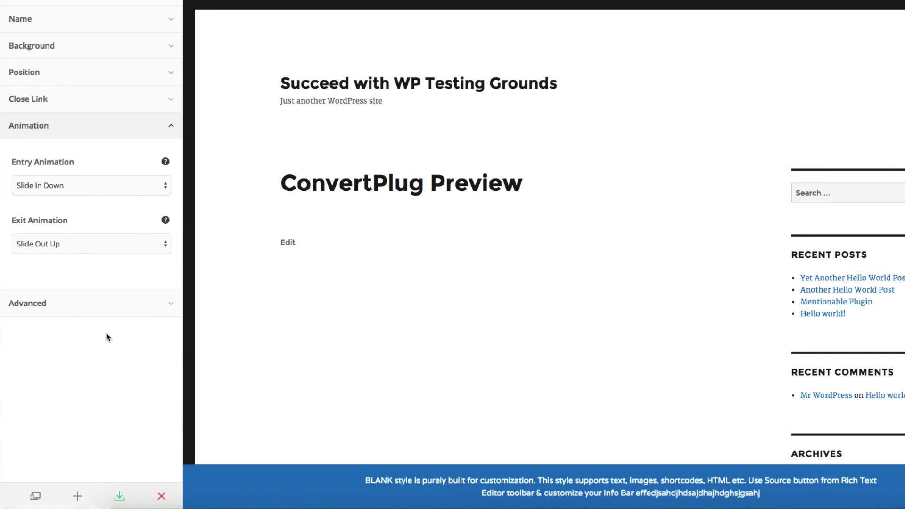
click(116, 81)
click(103, 134)
click(104, 120)
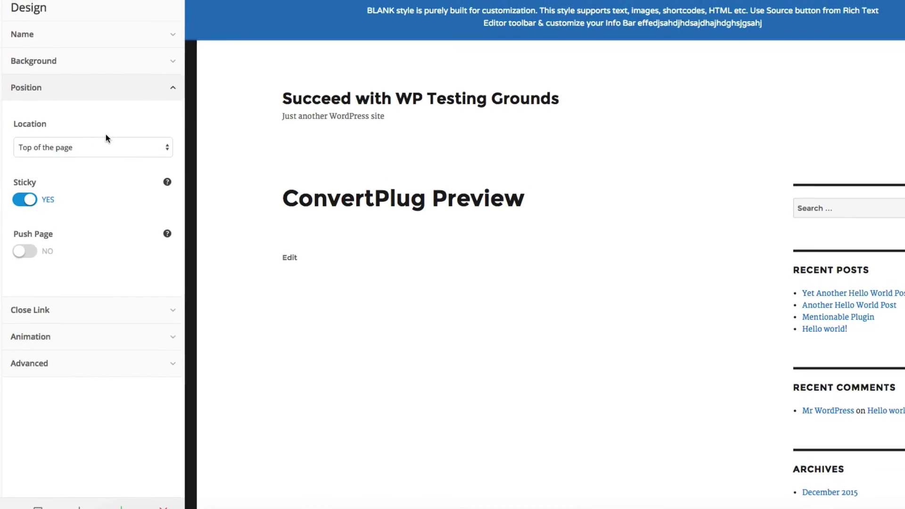
Set the info bar's entry animation to Swing, replacing an initial Zoom In Right choice
click(90, 342)
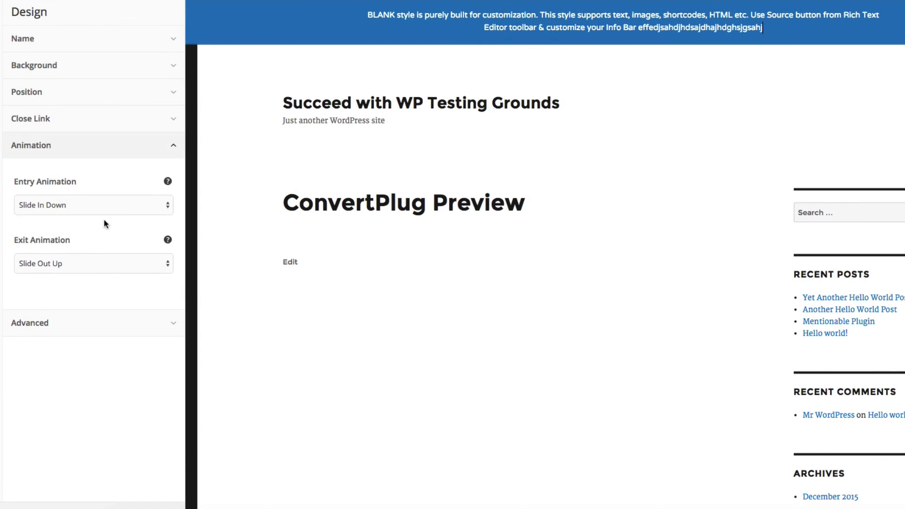
click(106, 205)
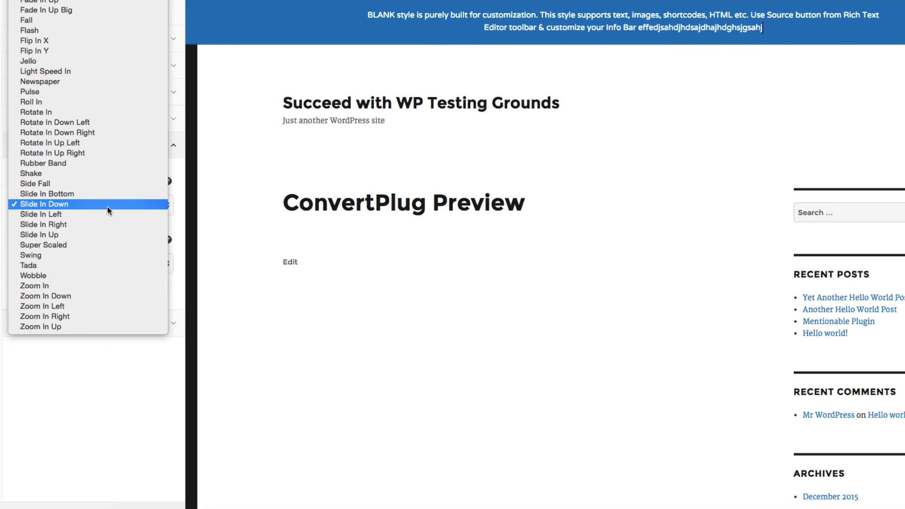
click(84, 317)
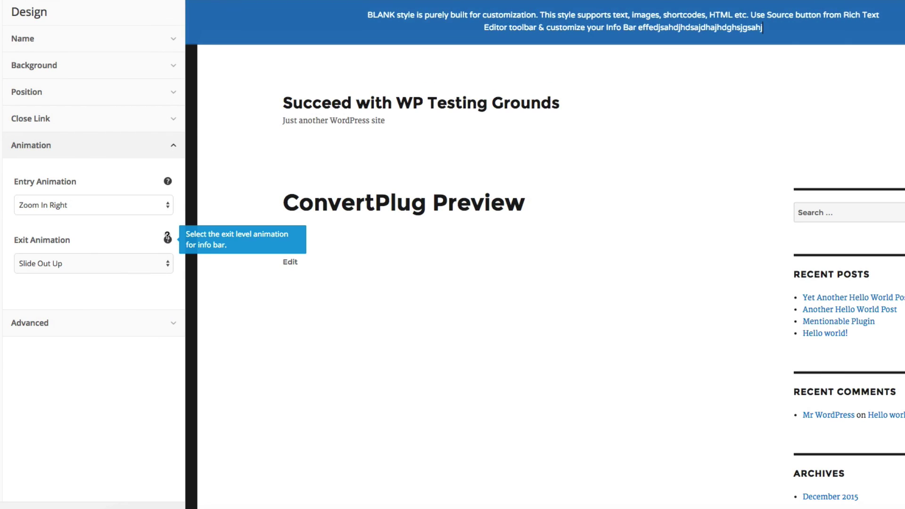
click(81, 205)
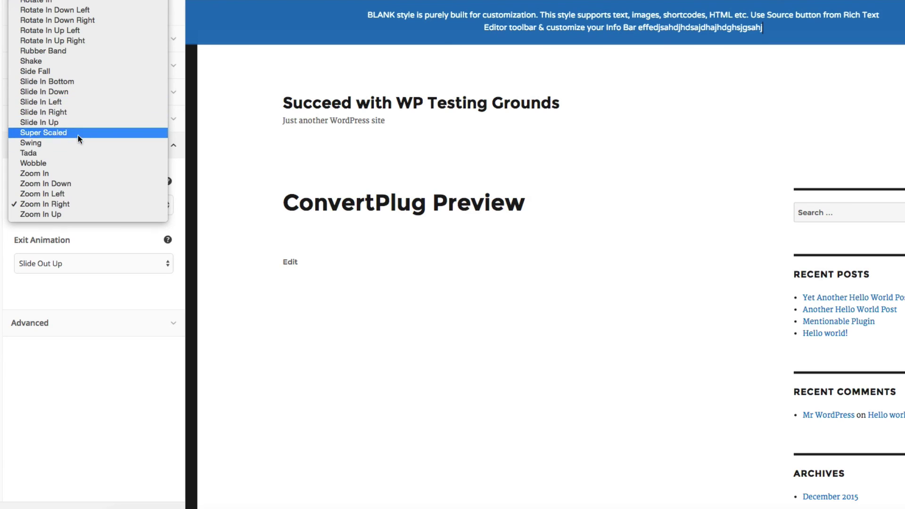
click(78, 143)
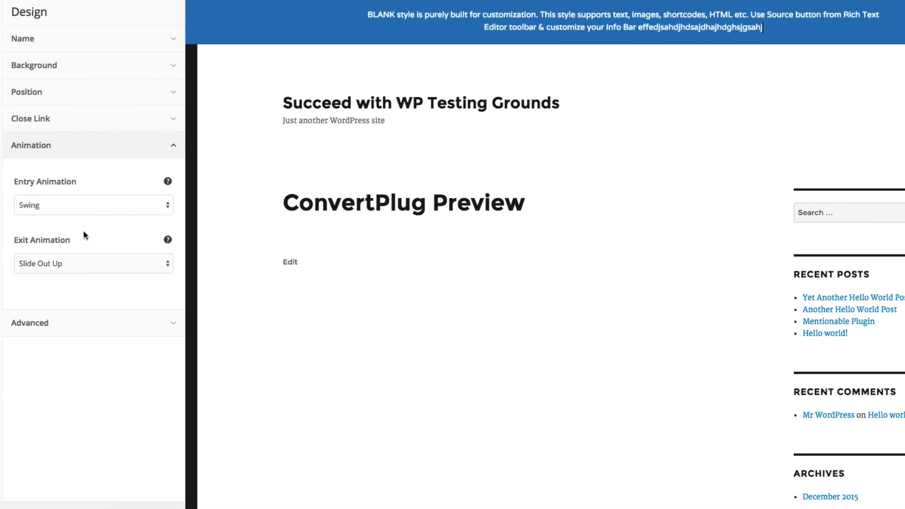
click(107, 321)
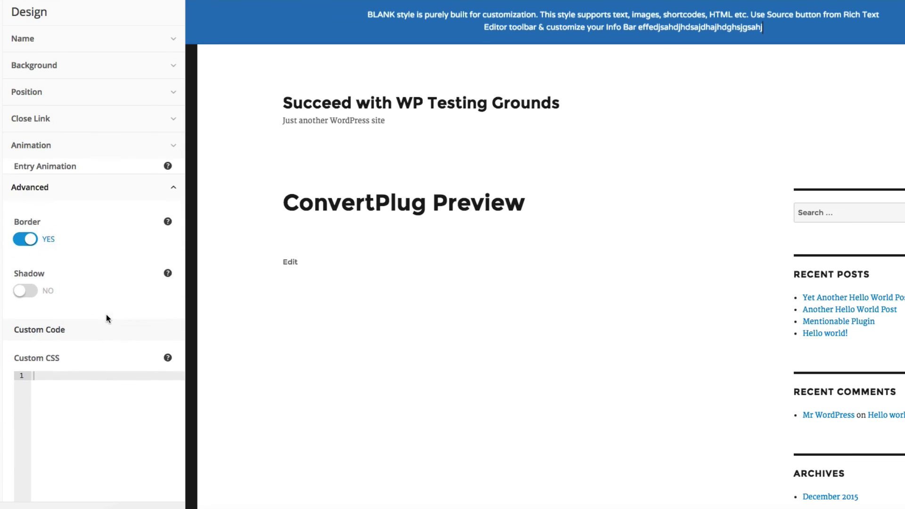
Review the Info Bar Status and Launch Control sections in the Behavior settings
scroll(107, 315, down, 2)
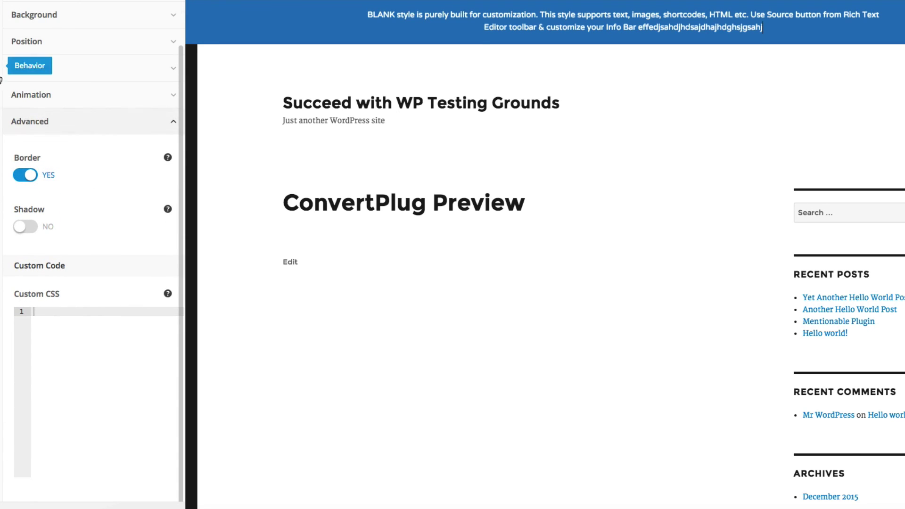
click(1, 66)
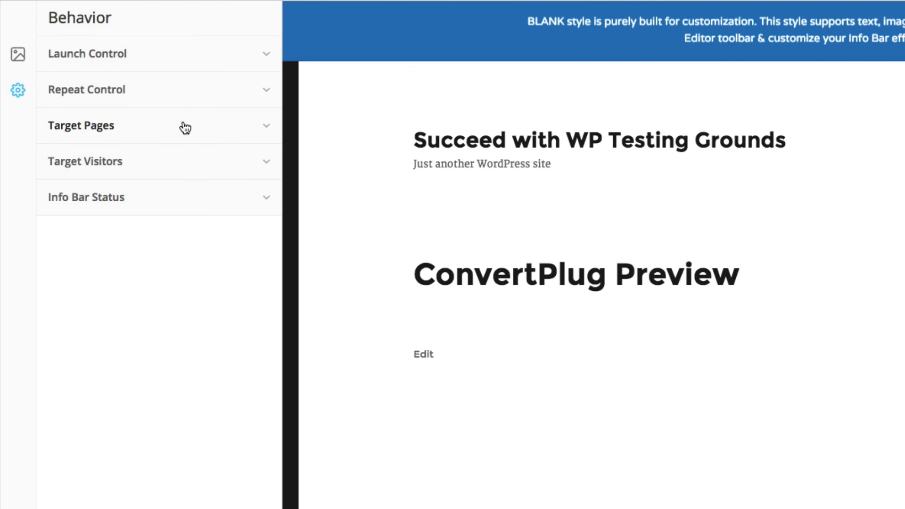
click(193, 195)
click(189, 194)
click(206, 52)
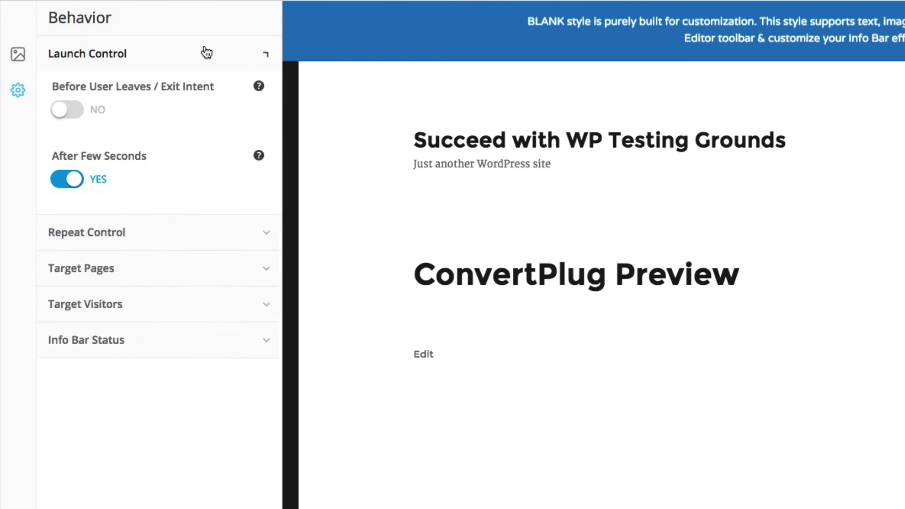
click(206, 52)
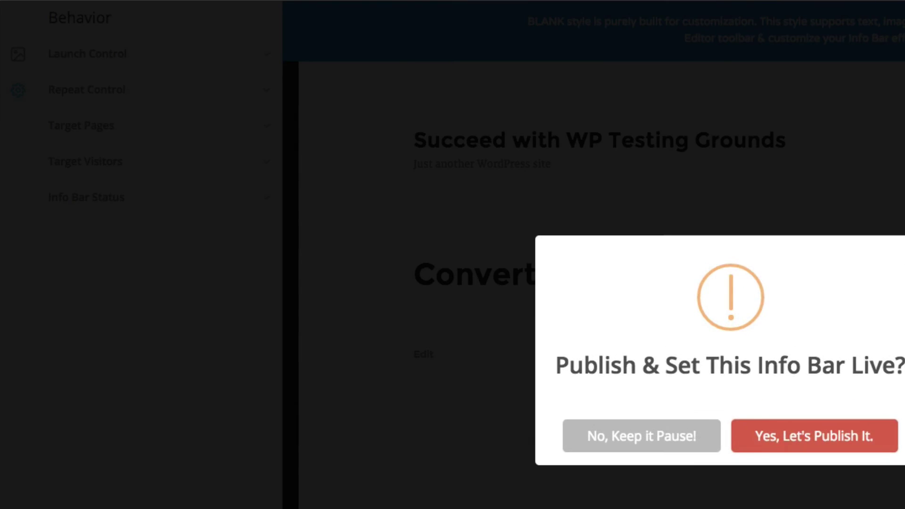
Keep the info bar paused, leave the editor without saving, and start a variant of a Blank info bar
click(686, 448)
click(688, 448)
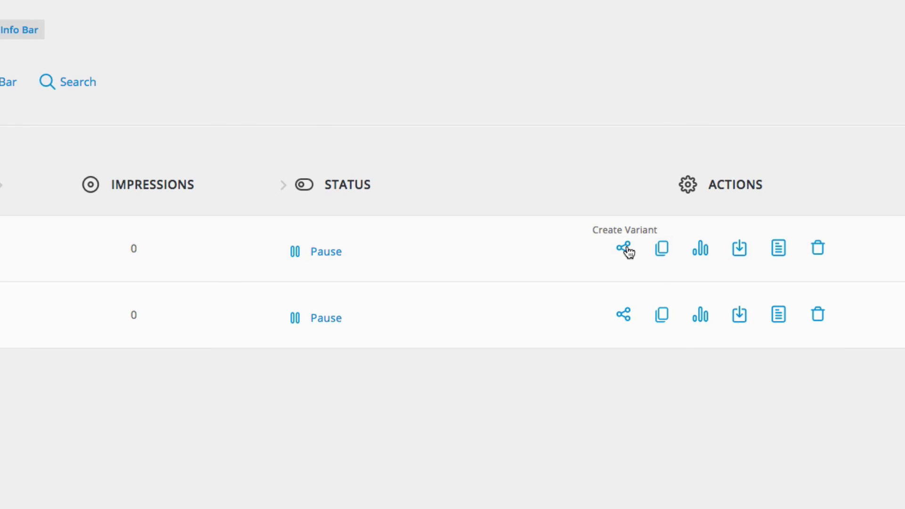
click(624, 248)
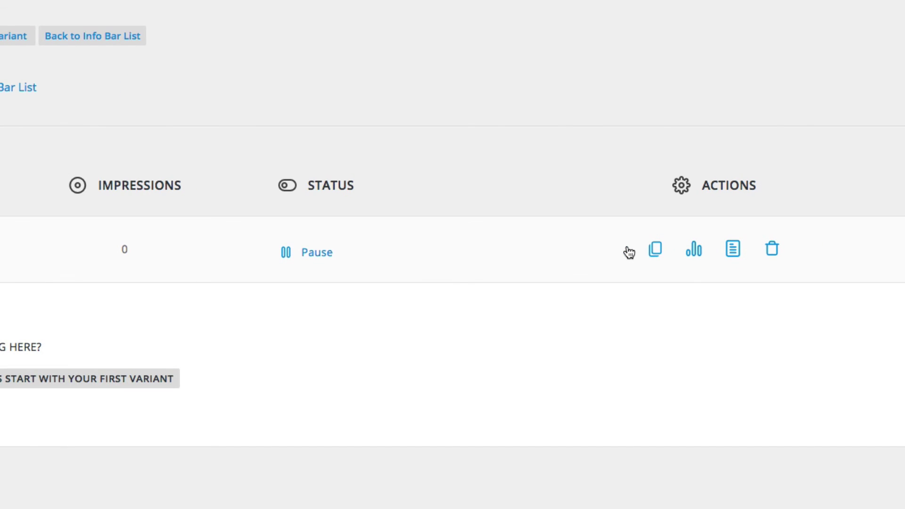